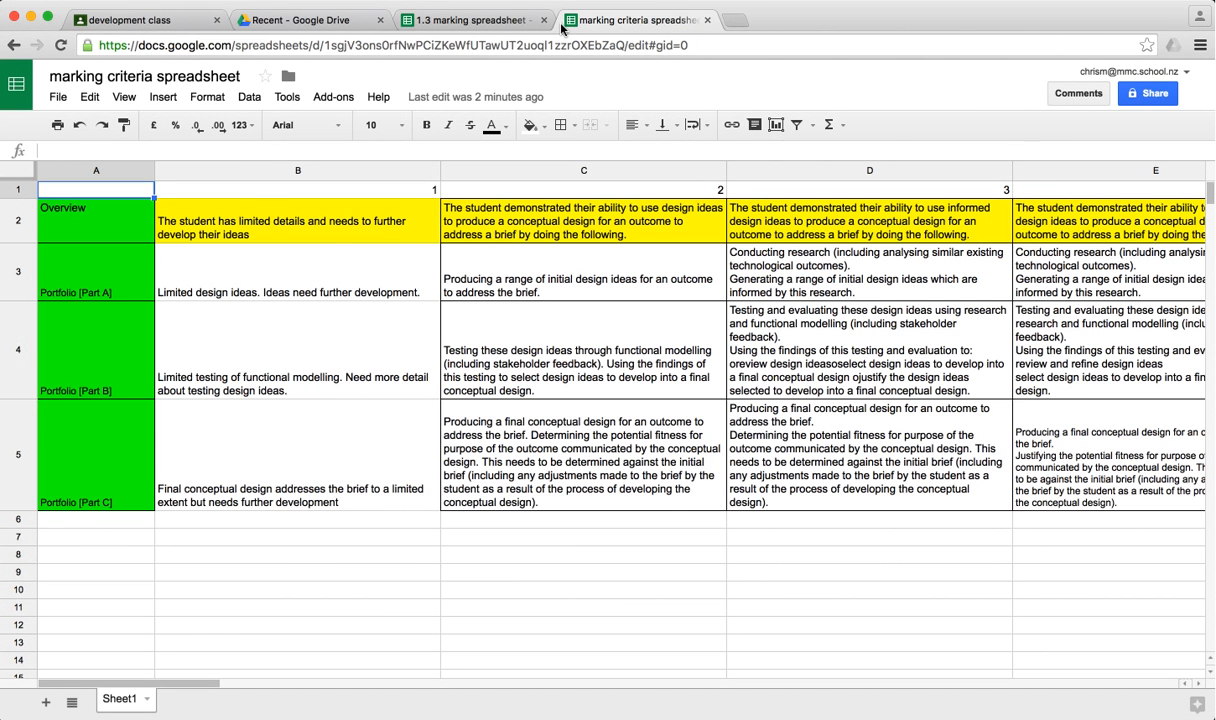
# Move the marking criteria spreadsheet from My Drive into the "marking with docopus" folder inside "google class"
pyautogui.hscroll(6, 917, 187)
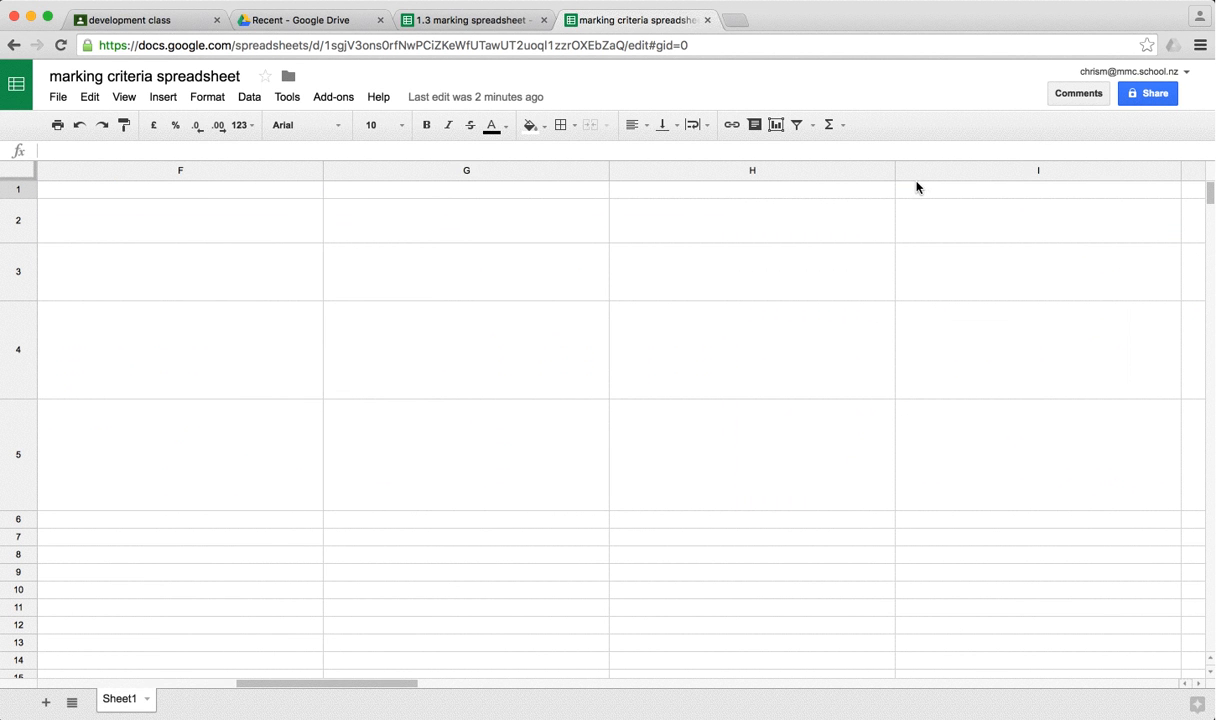
pyautogui.hscroll(-3, 917, 187)
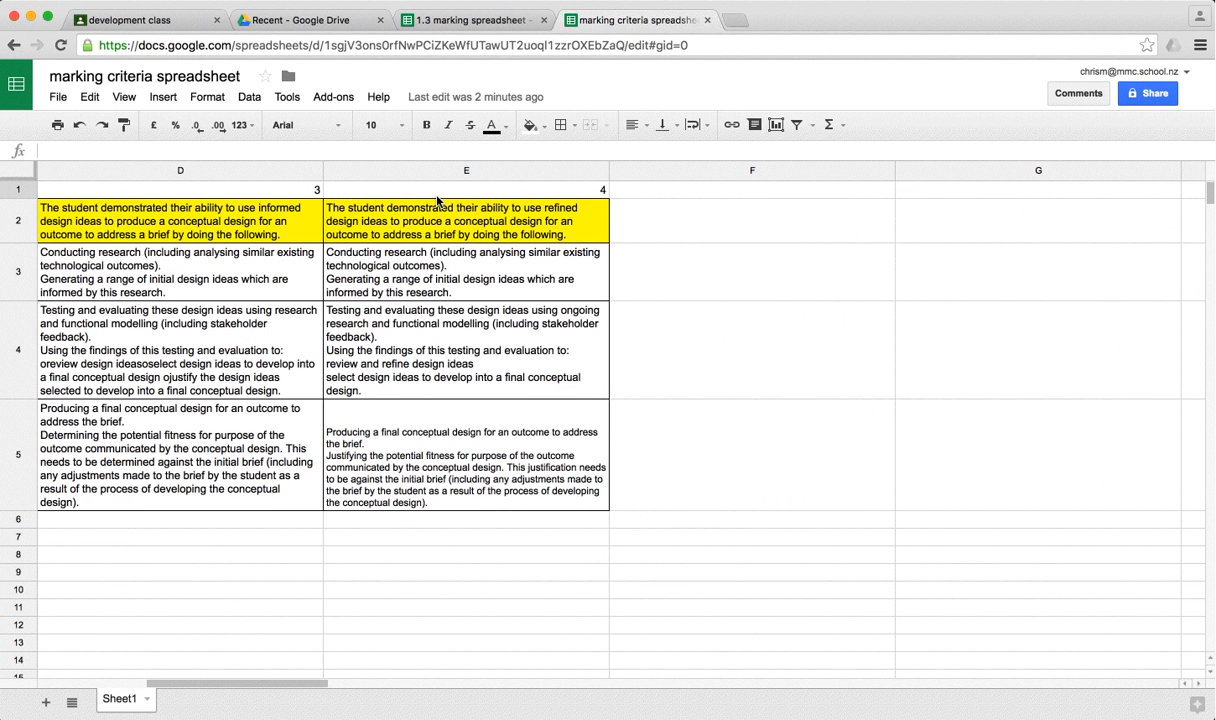
pyautogui.hscroll(-3, 437, 200)
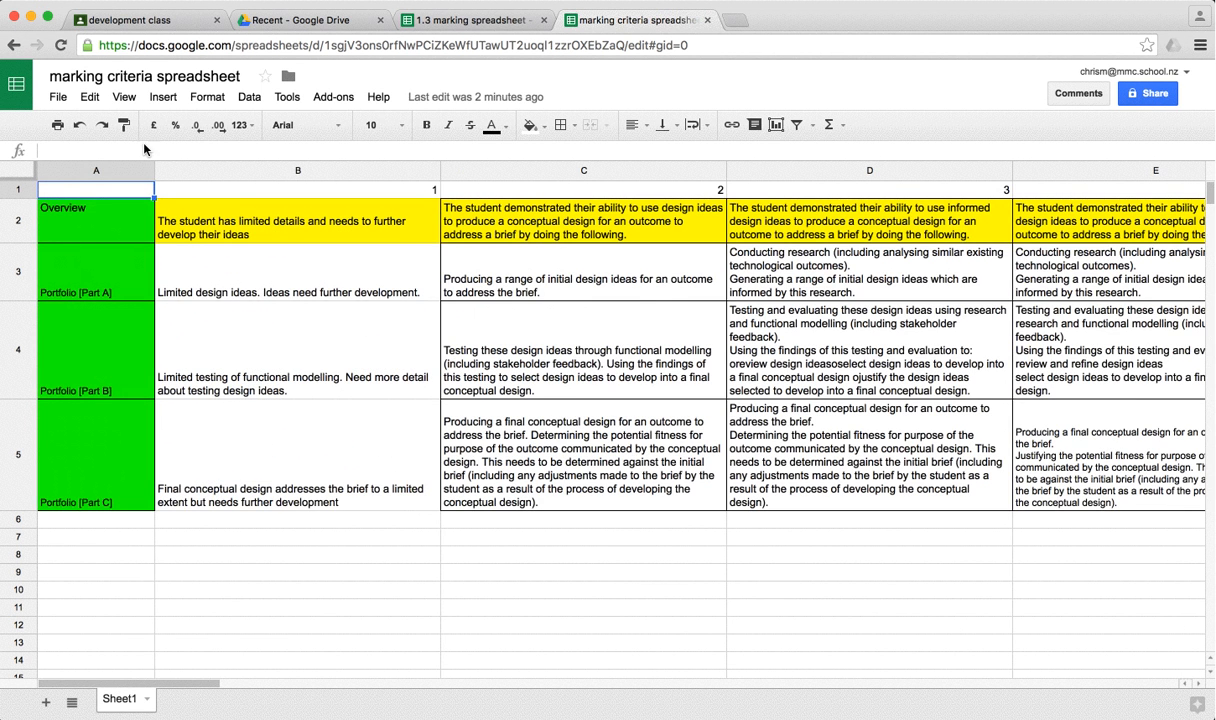
pyautogui.click(59, 100)
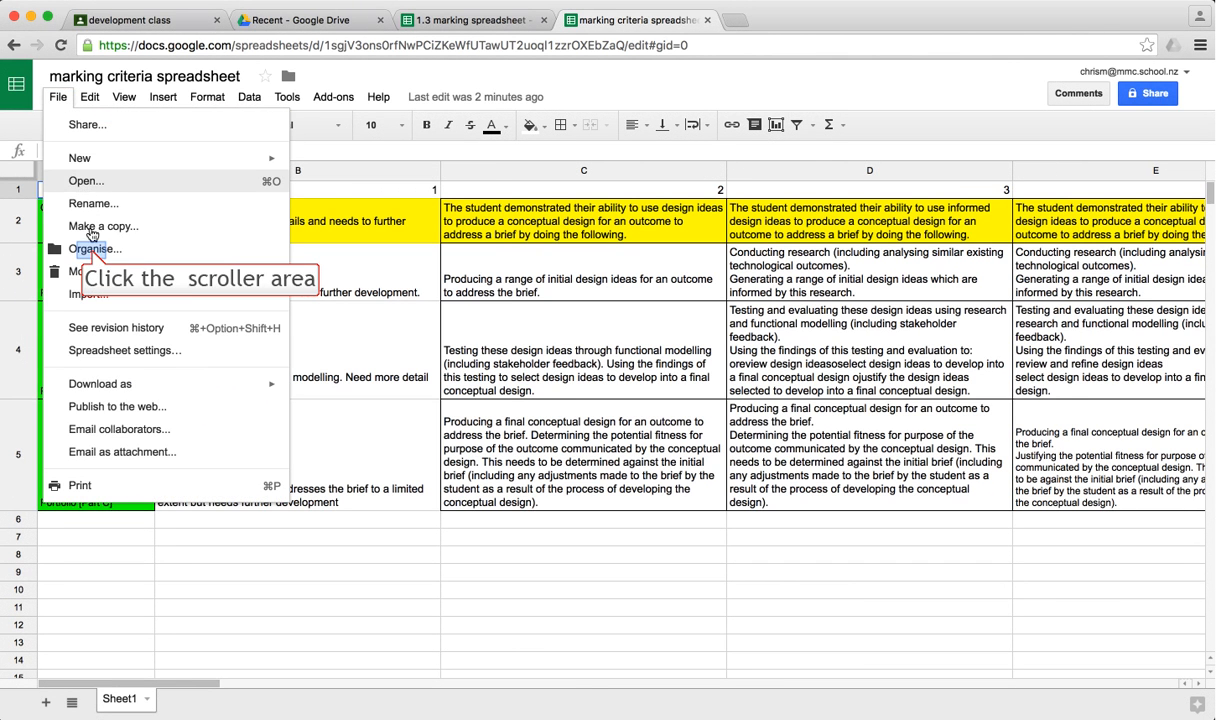
pyautogui.click(92, 250)
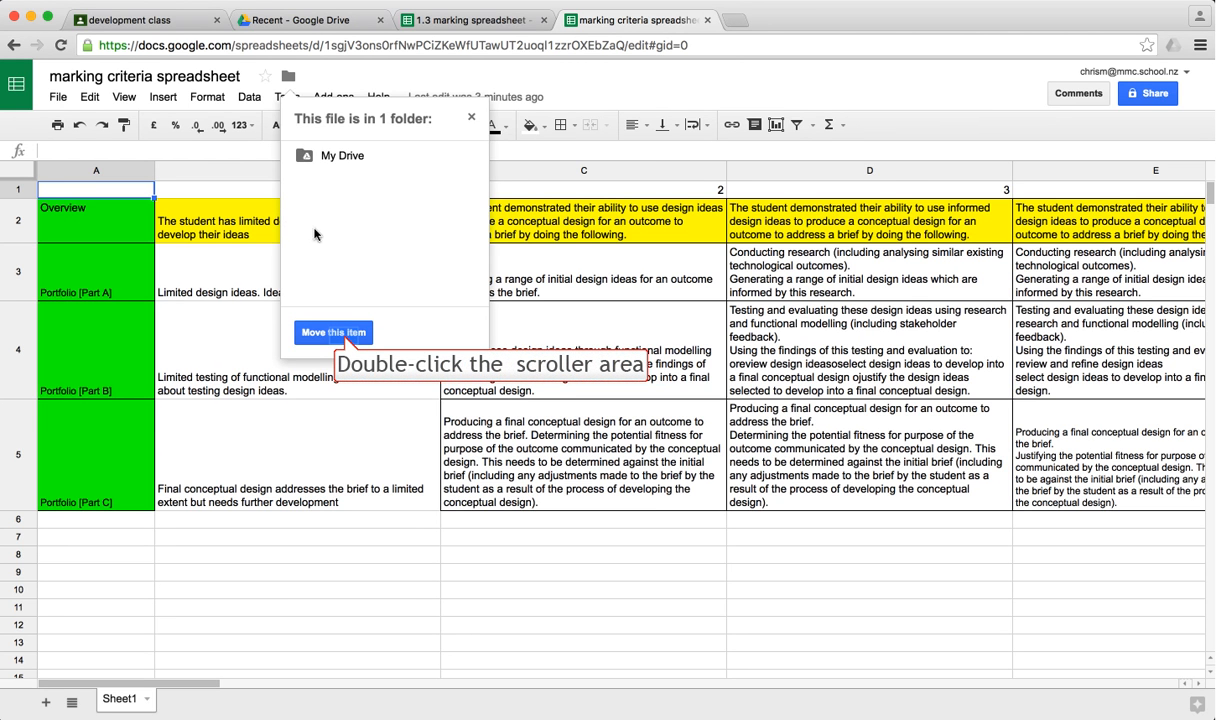
pyautogui.click(340, 333)
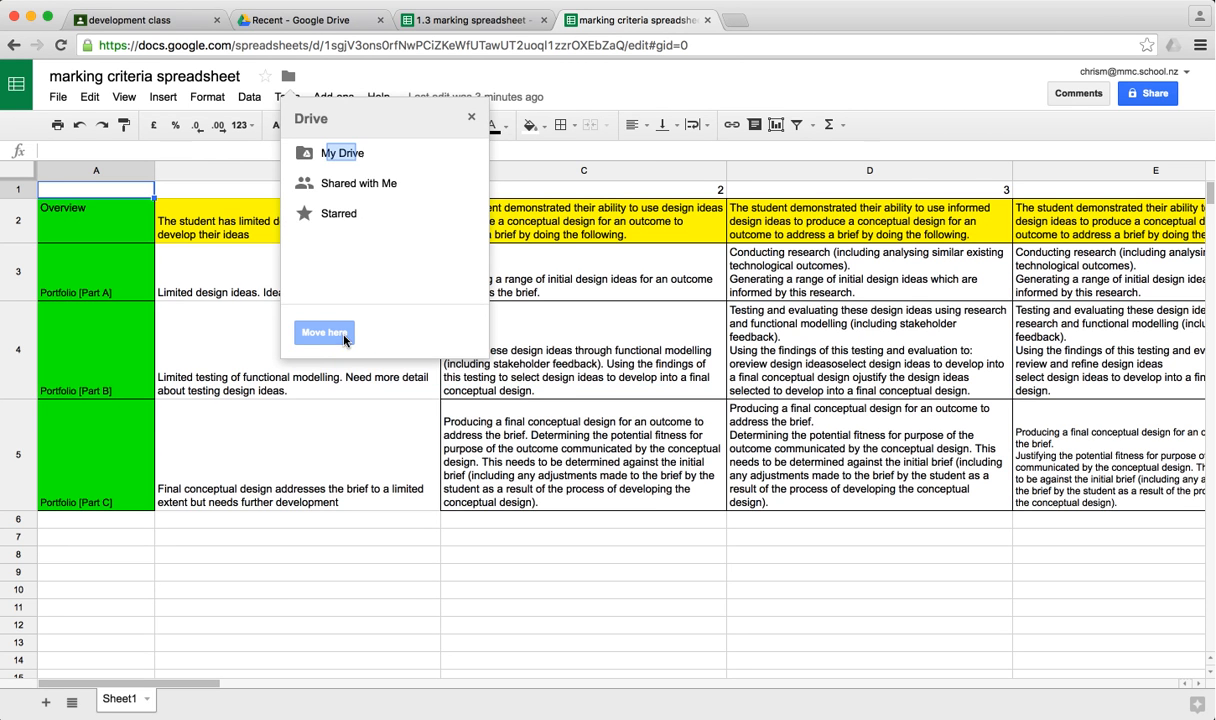
pyautogui.doubleClick(342, 153)
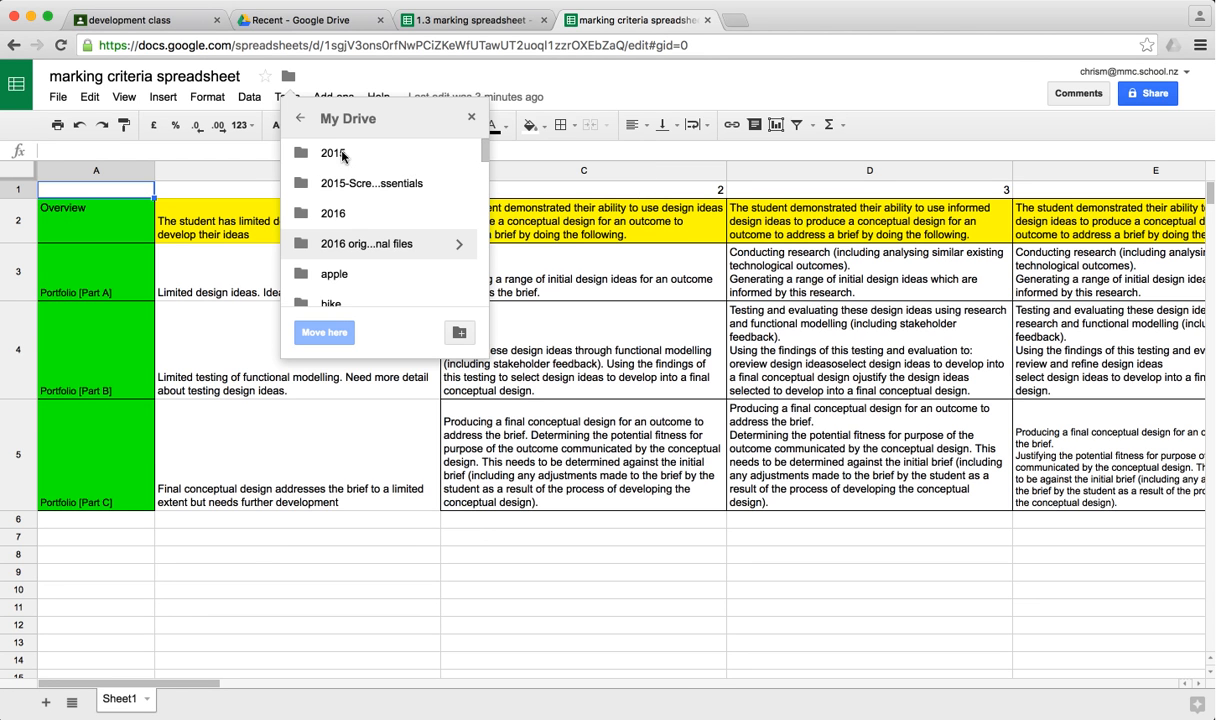
pyautogui.scroll(-5, 365, 235)
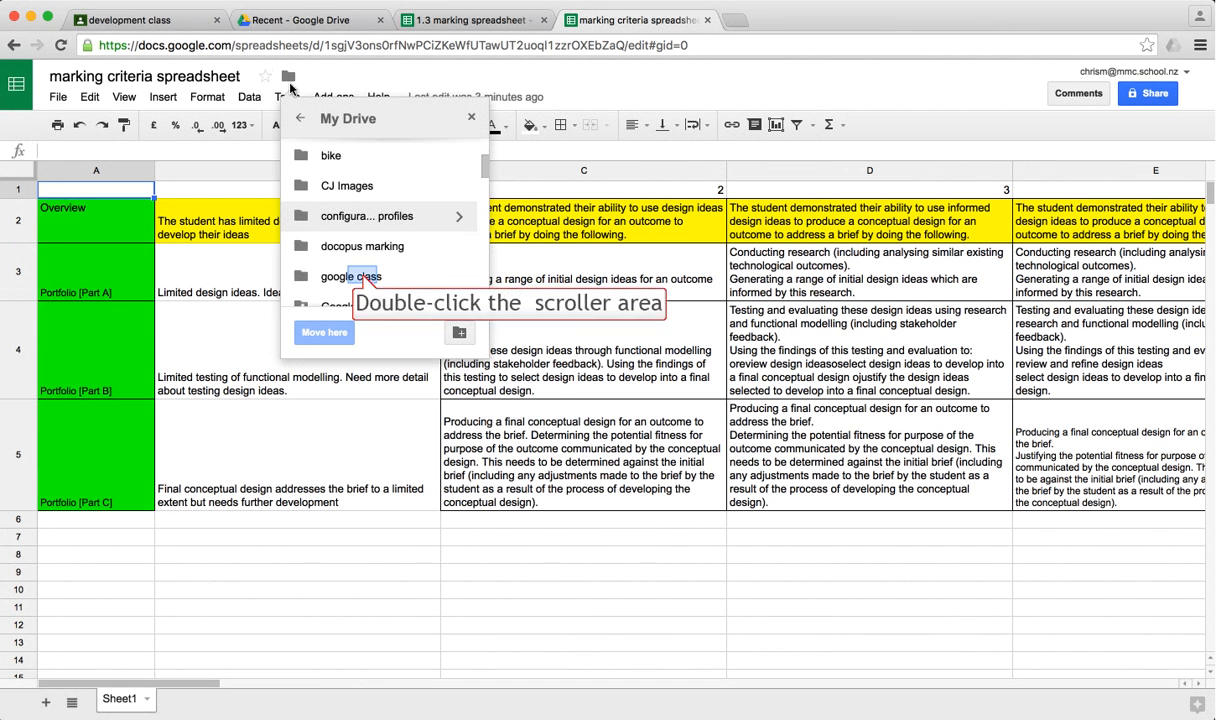
pyautogui.doubleClick(355, 274)
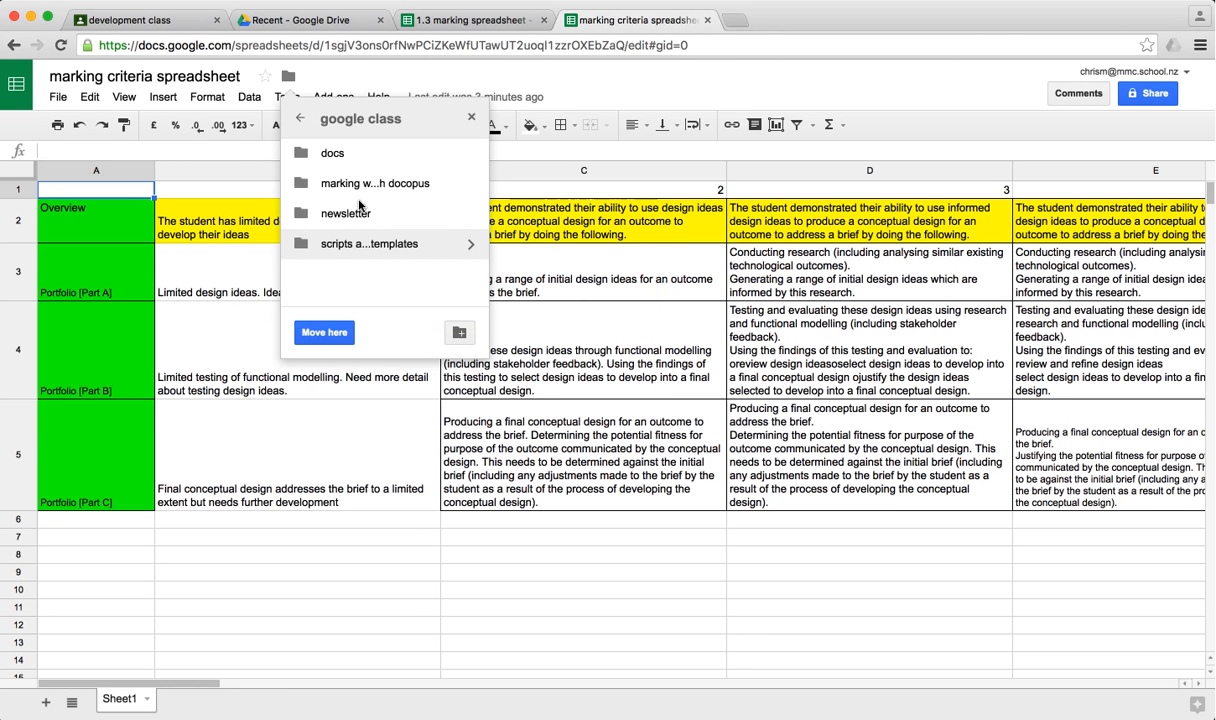
pyautogui.doubleClick(360, 186)
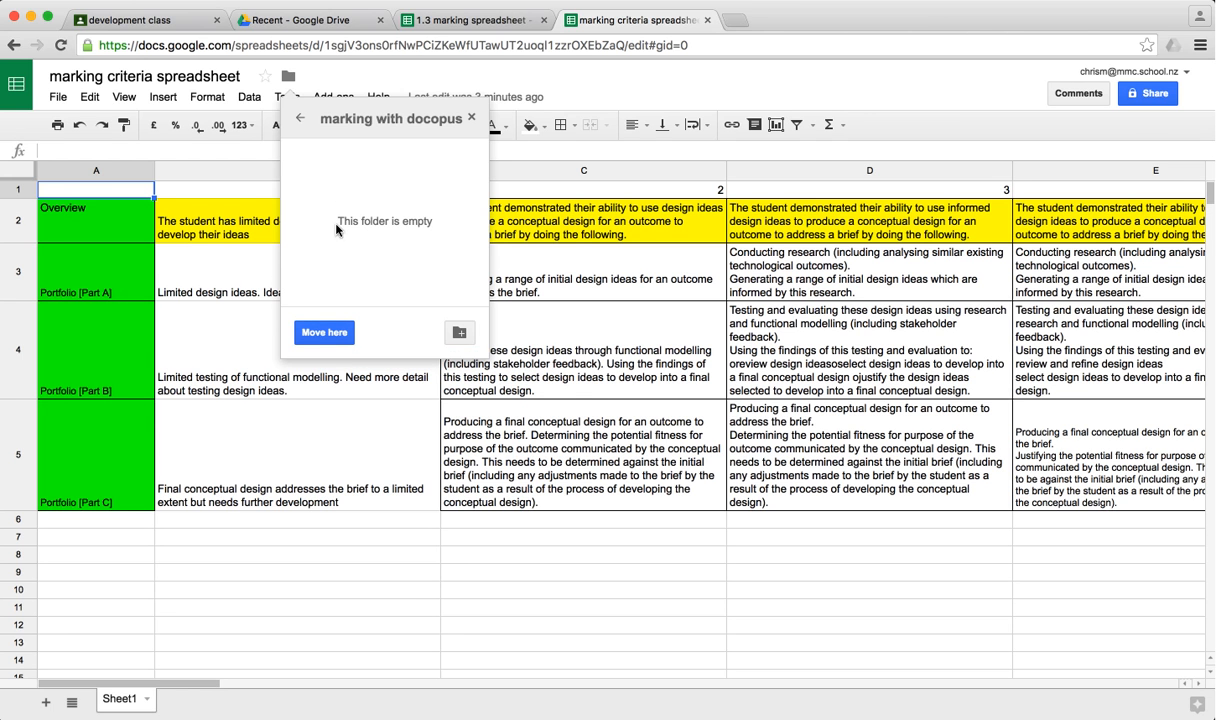
pyautogui.click(331, 334)
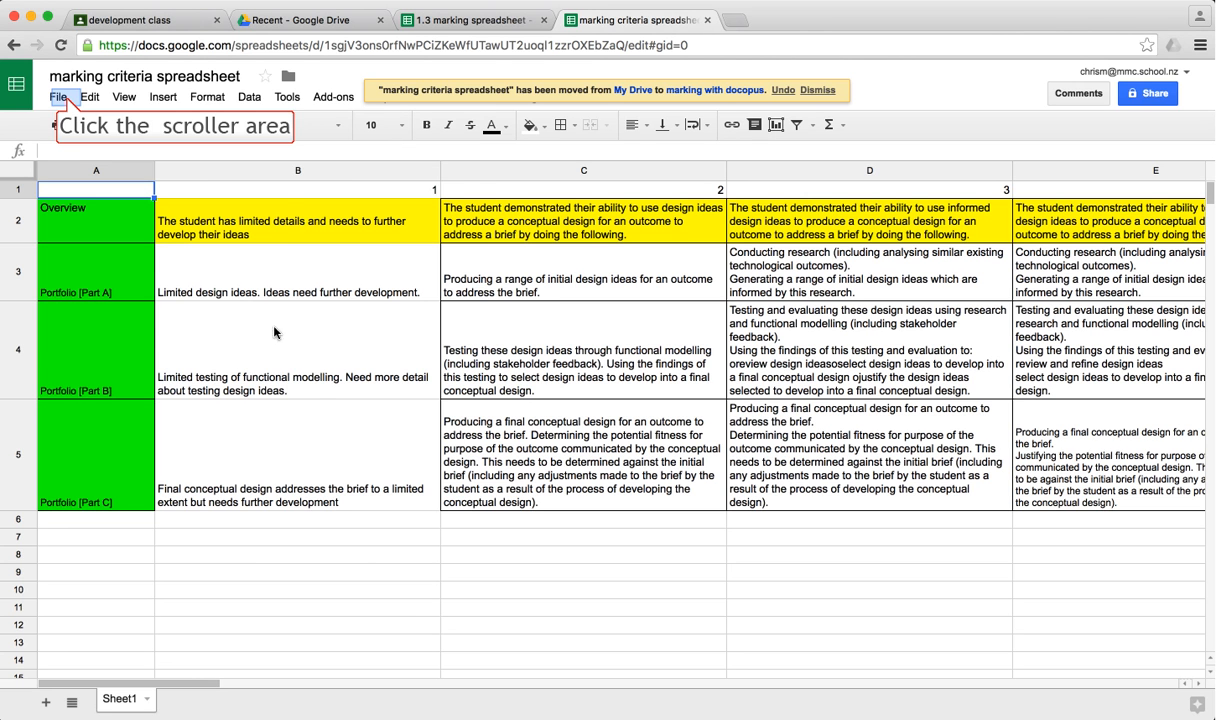
# Create a new spreadsheet and name it "student marking"
pyautogui.click(66, 100)
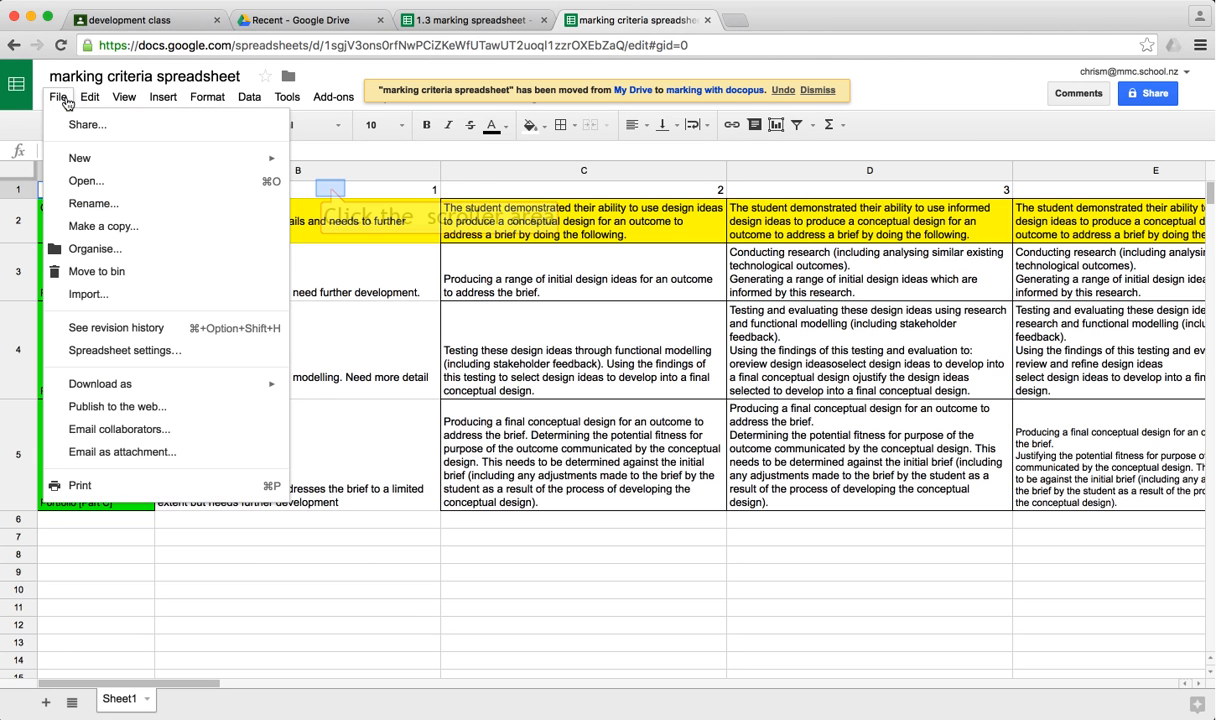
pyautogui.moveTo(200, 158)
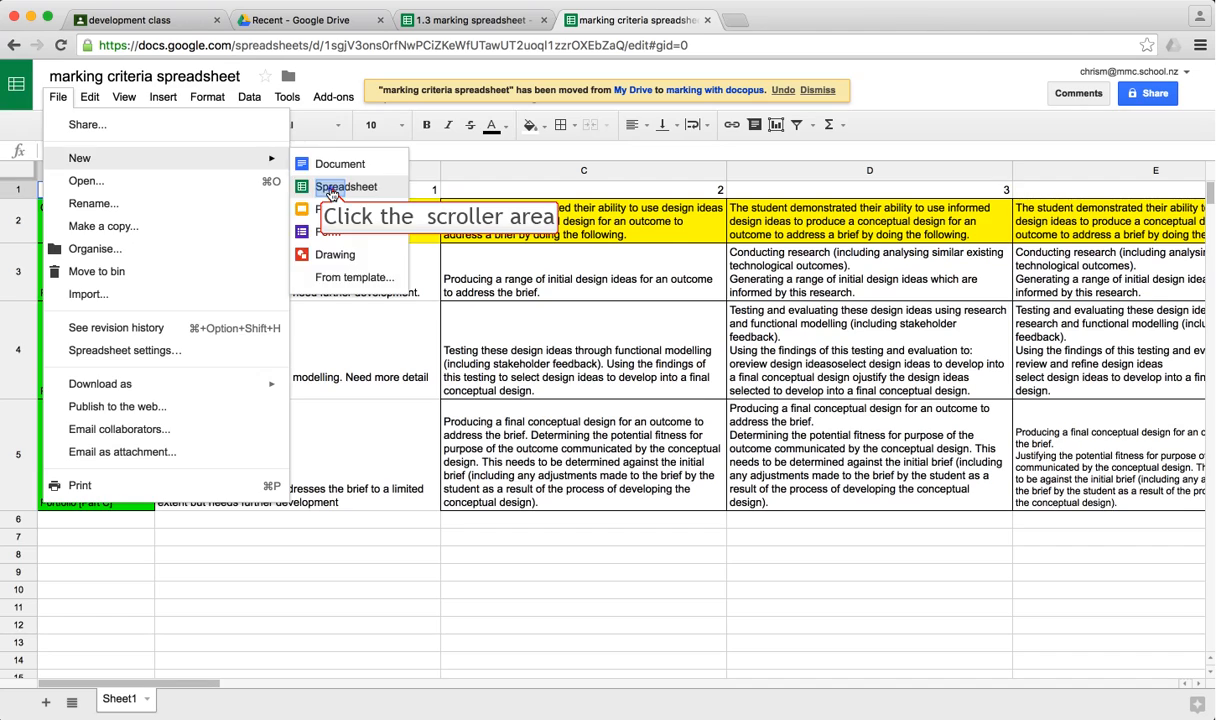
pyautogui.click(335, 187)
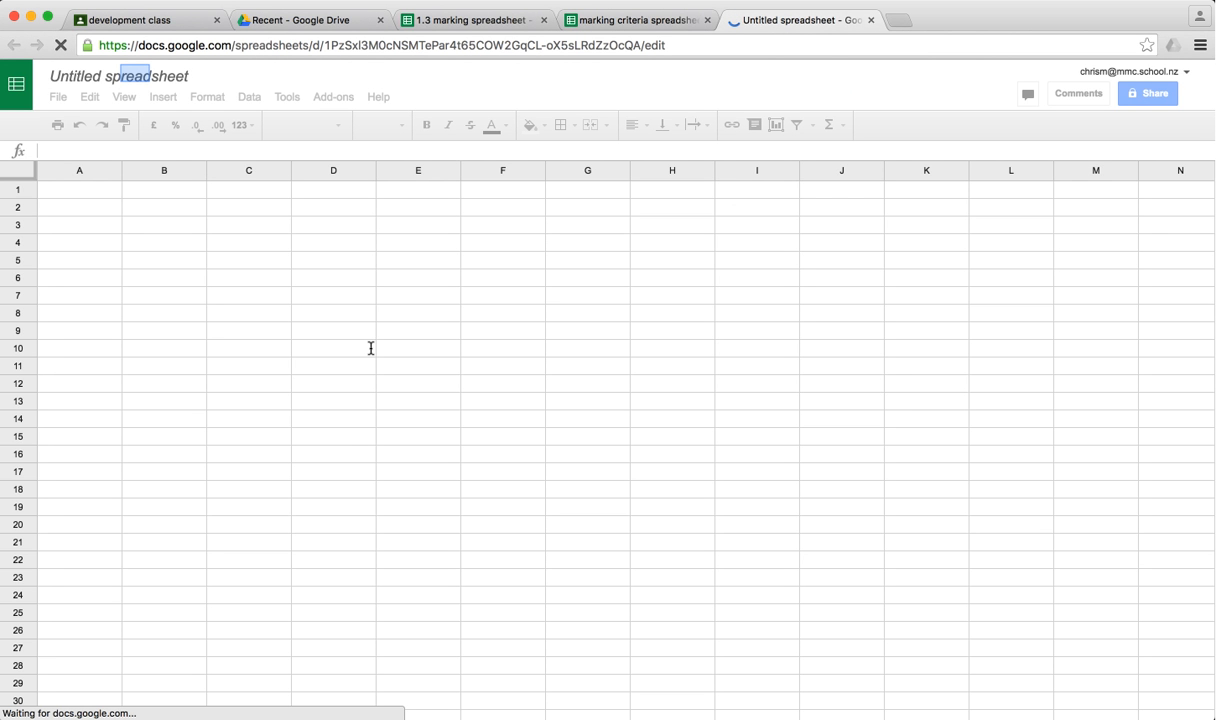
pyautogui.click(135, 74)
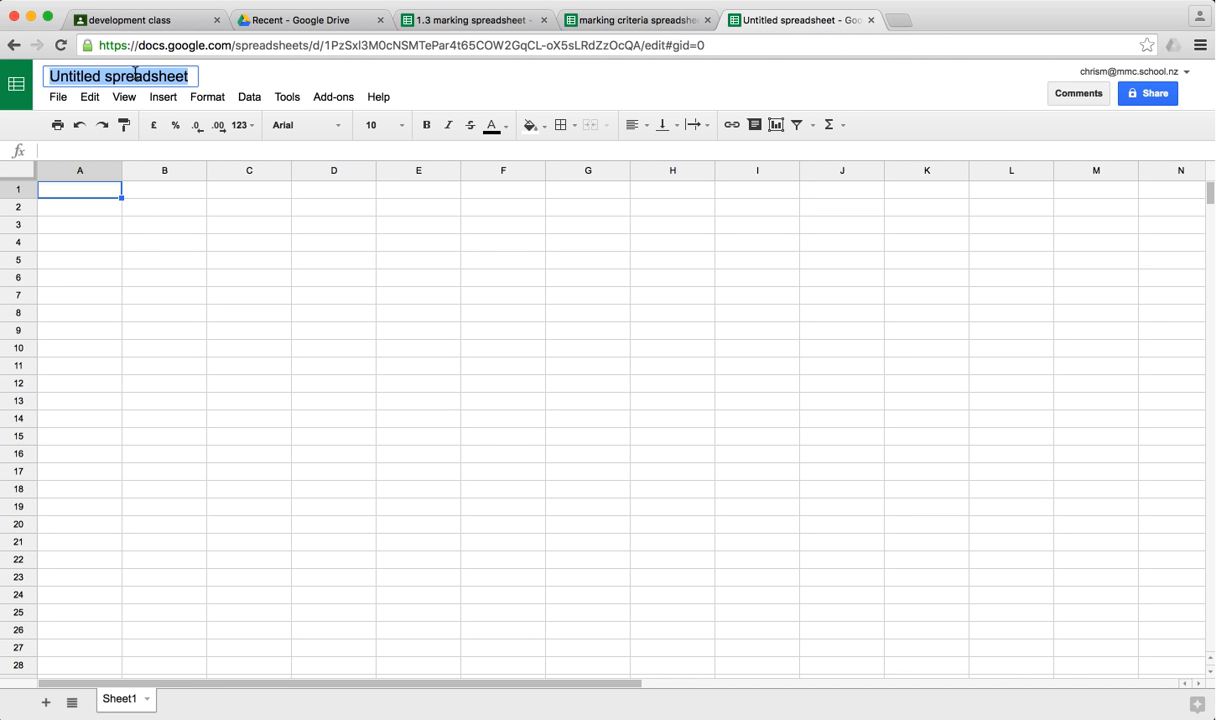
pyautogui.write('studen')
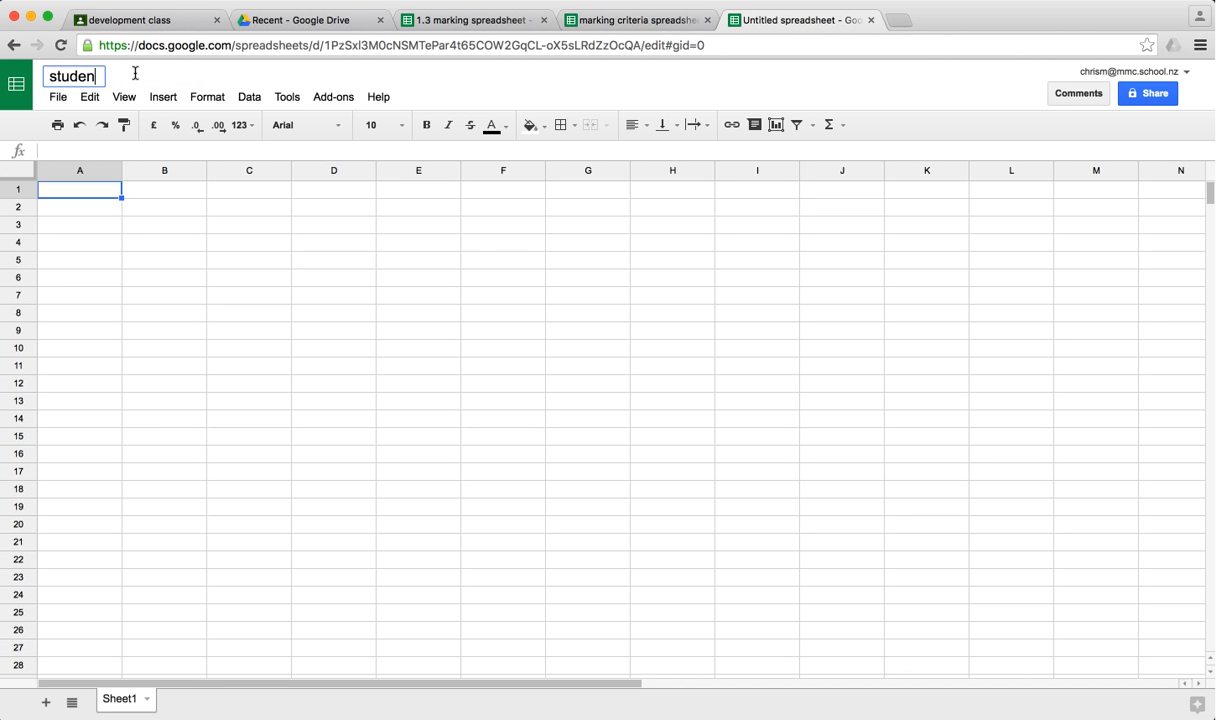
pyautogui.write('t marking')
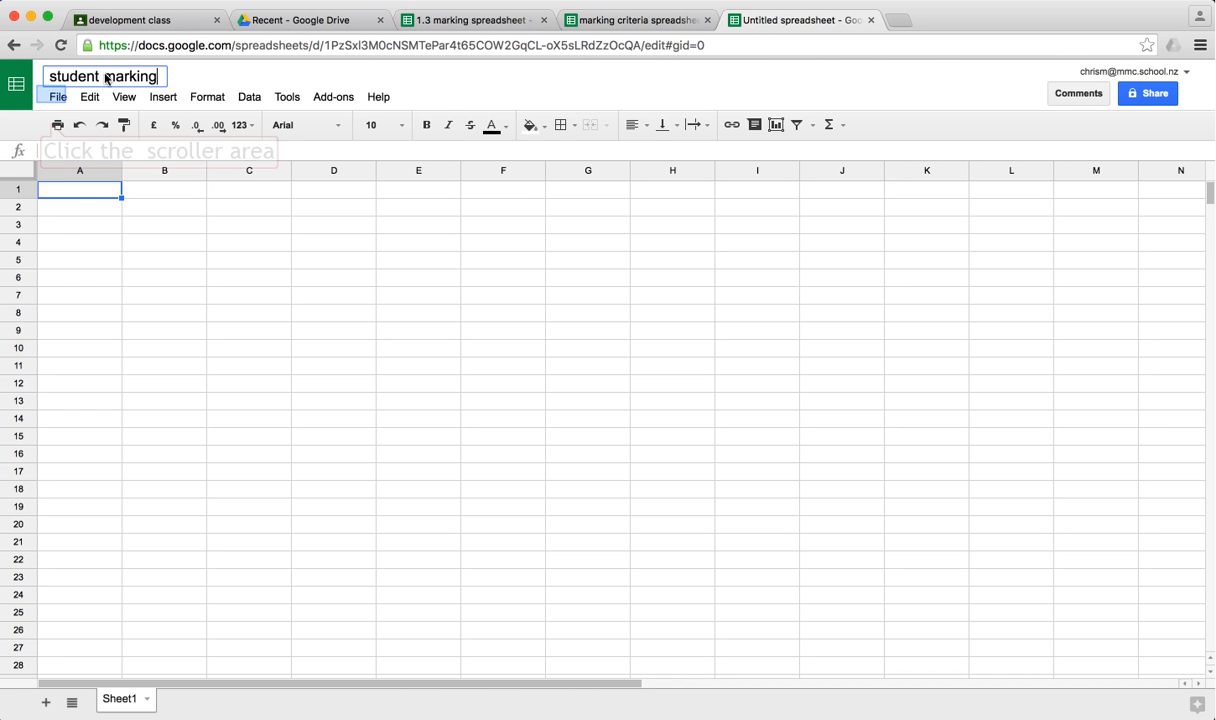
# Move the student marking spreadsheet into the "marking with docopus" folder inside "google class" and dismiss the move notice
pyautogui.click(56, 98)
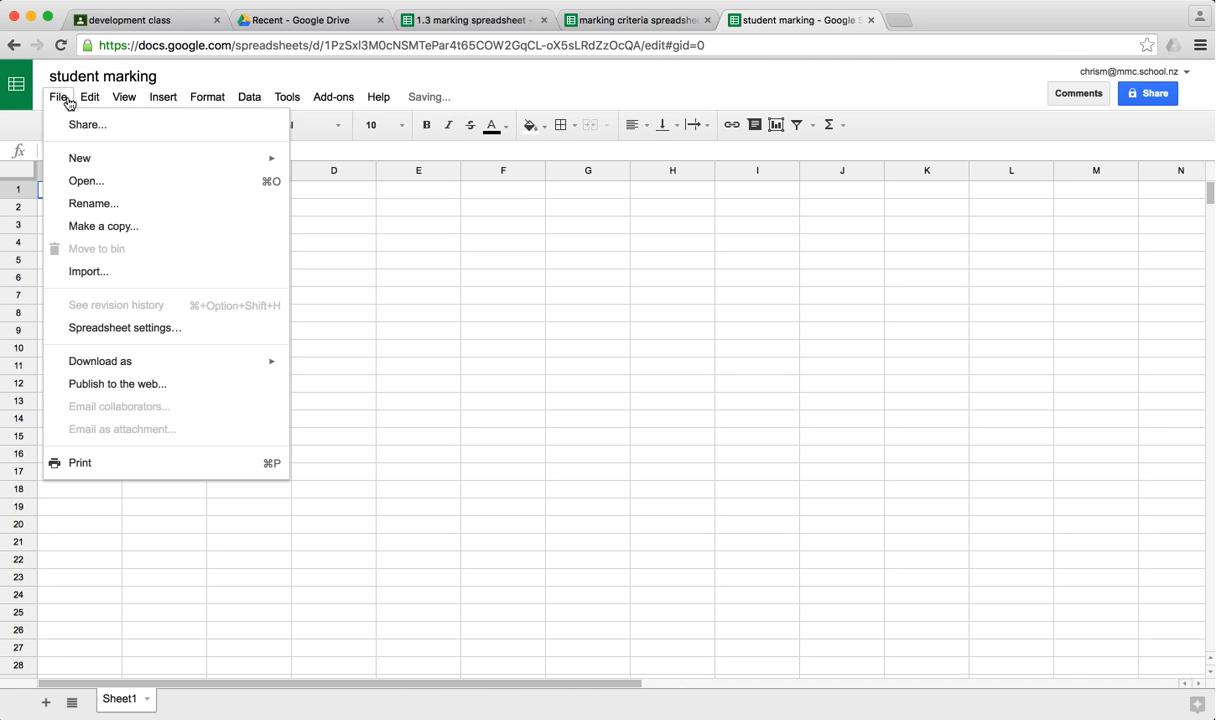
pyautogui.click(108, 248)
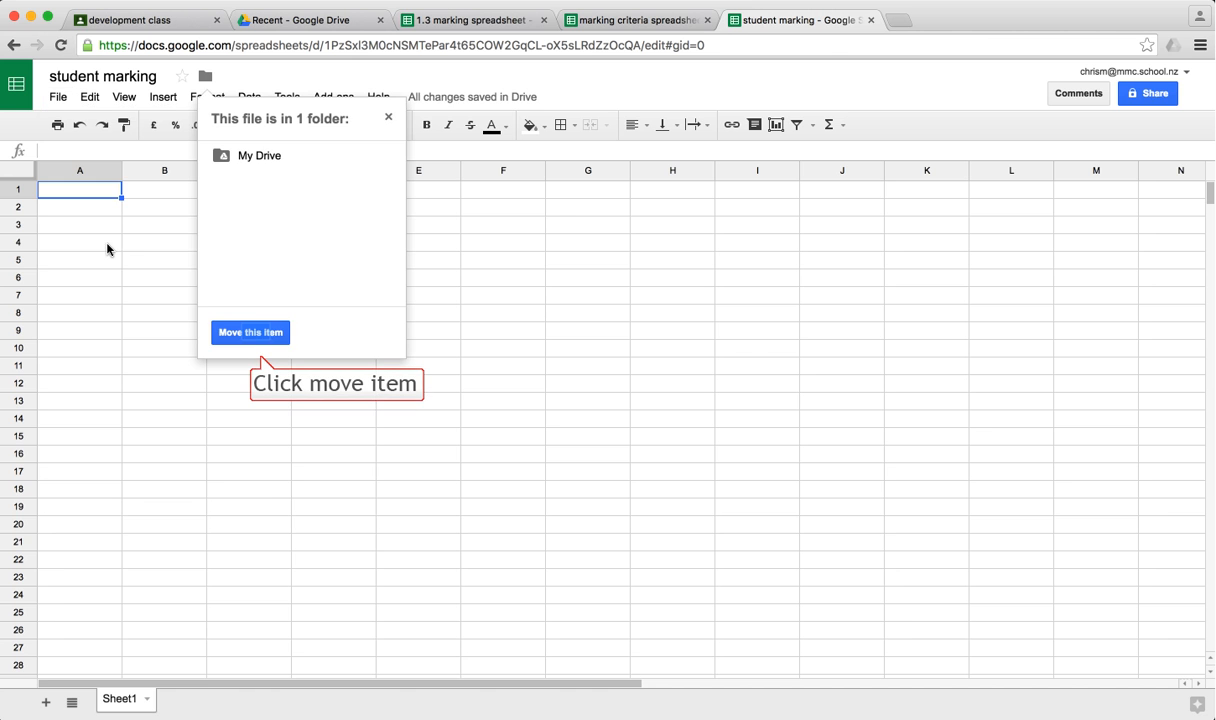
pyautogui.click(250, 331)
pyautogui.doubleClick(282, 156)
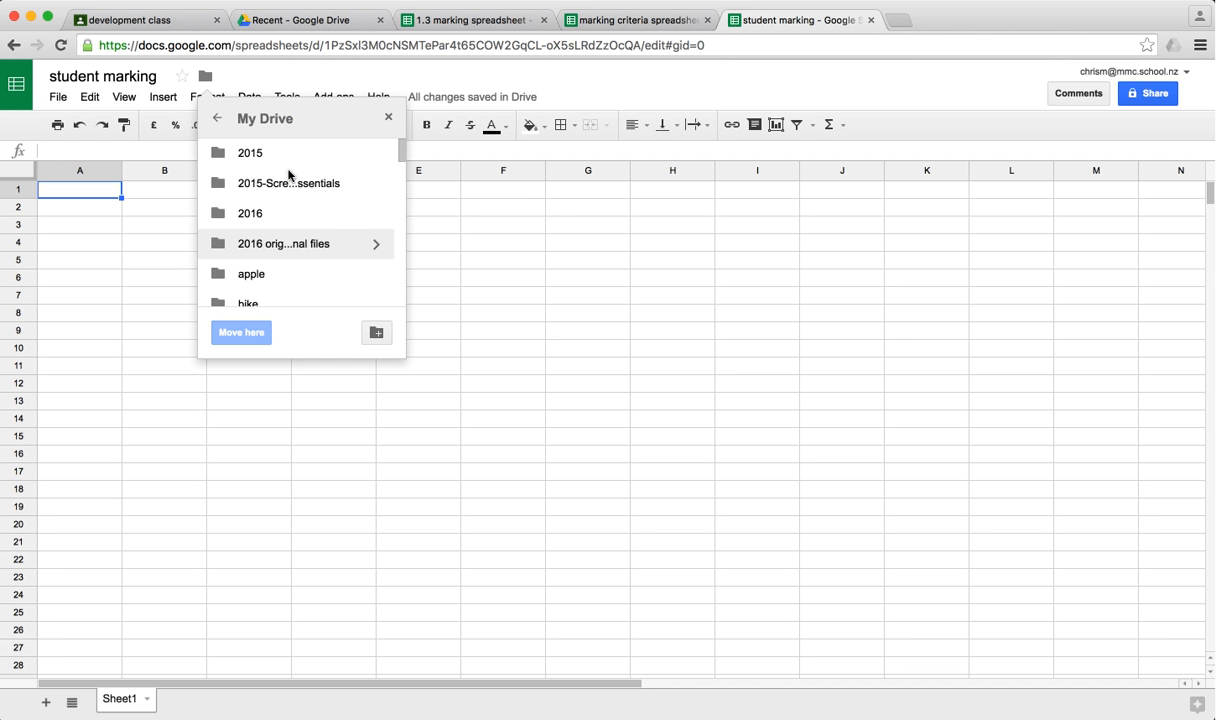
pyautogui.scroll(-3, 293, 262)
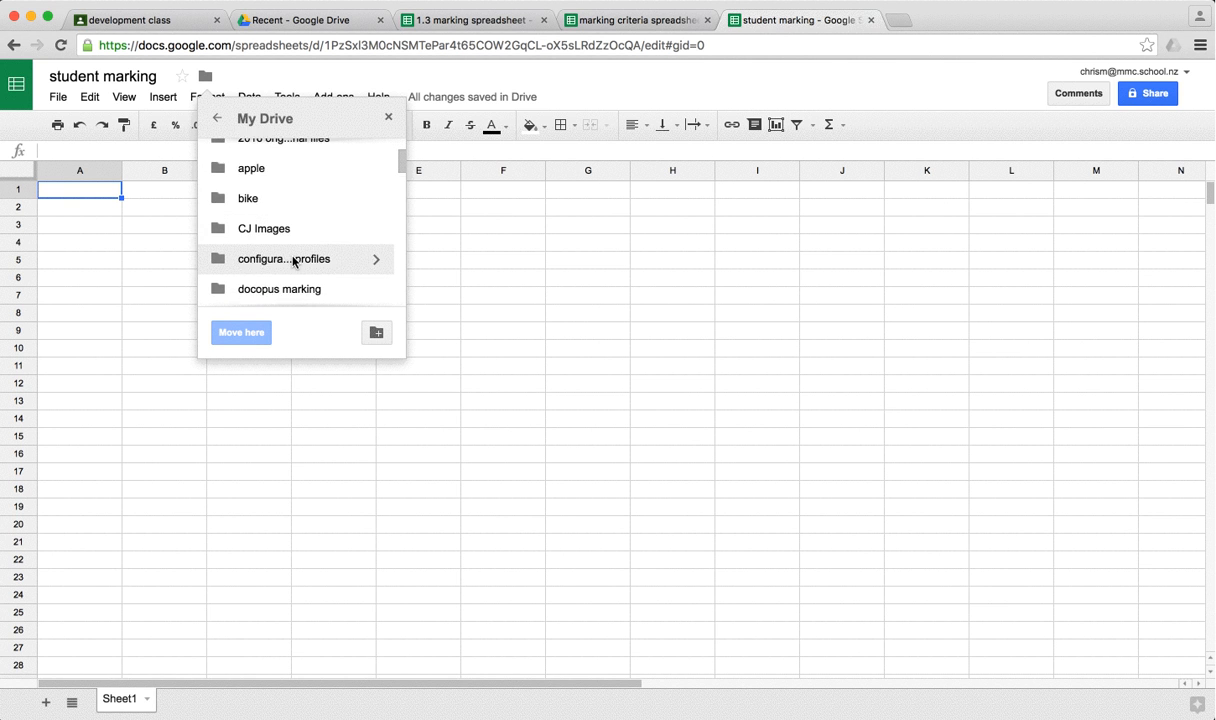
pyautogui.doubleClick(292, 263)
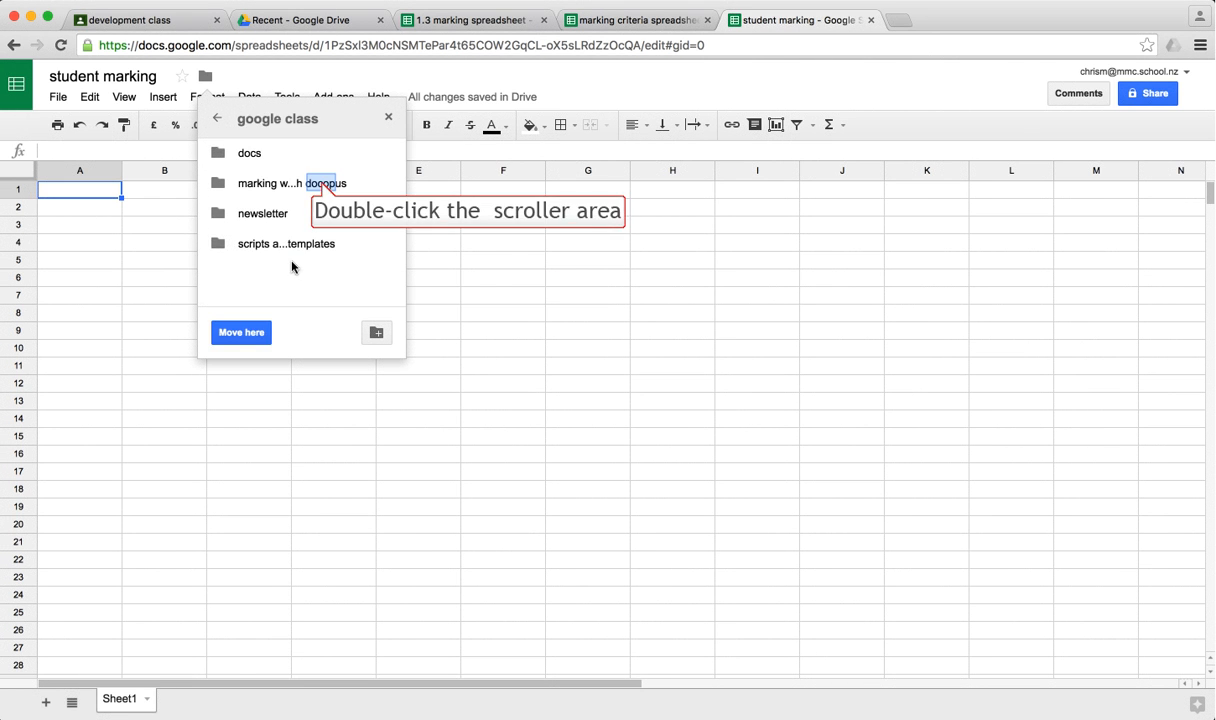
pyautogui.doubleClick(318, 184)
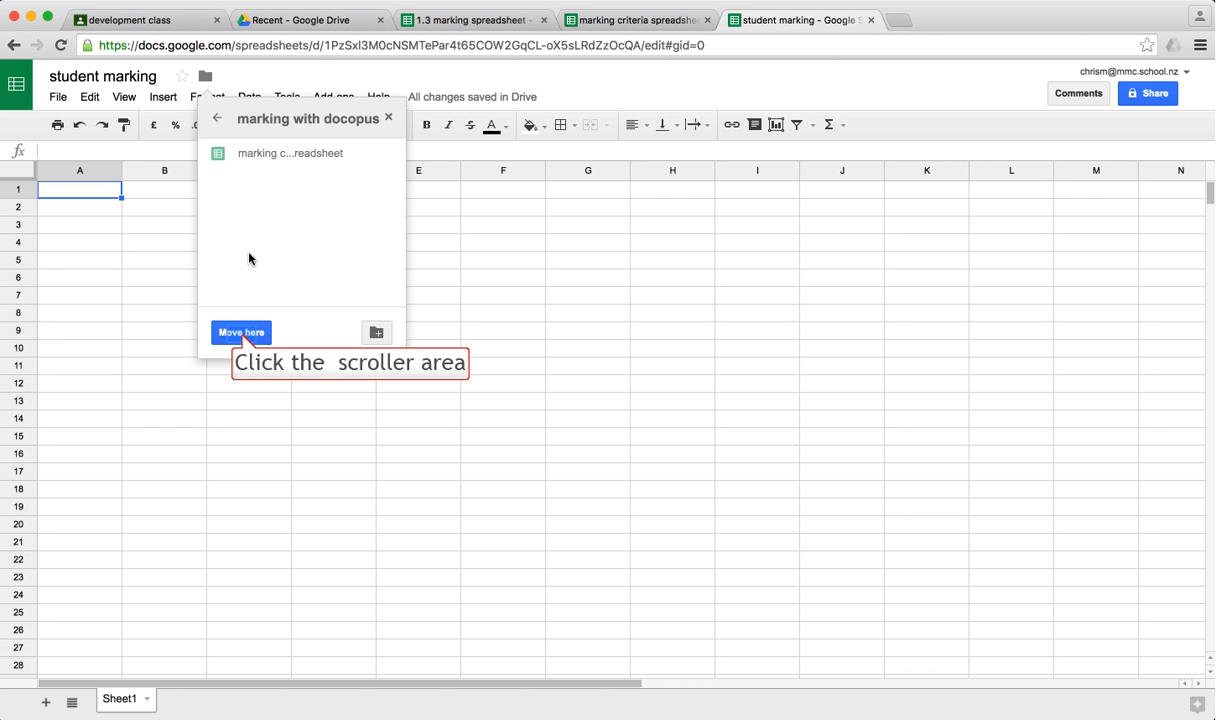
pyautogui.click(242, 334)
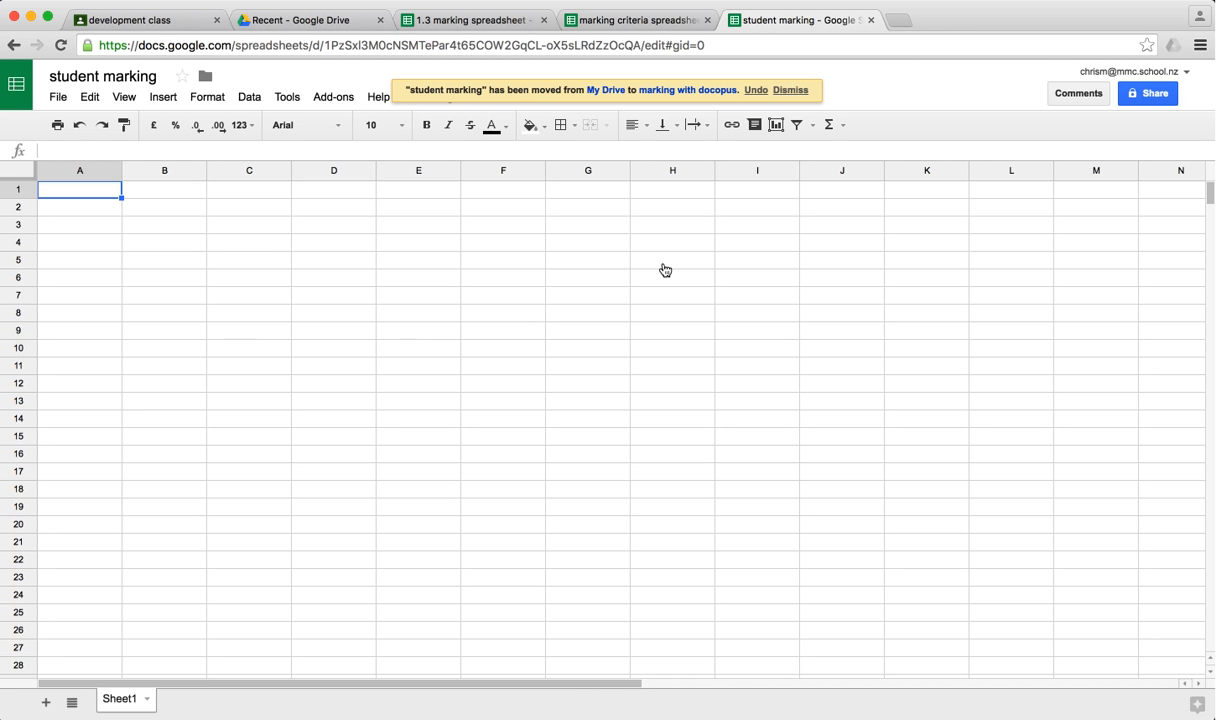
pyautogui.click(783, 91)
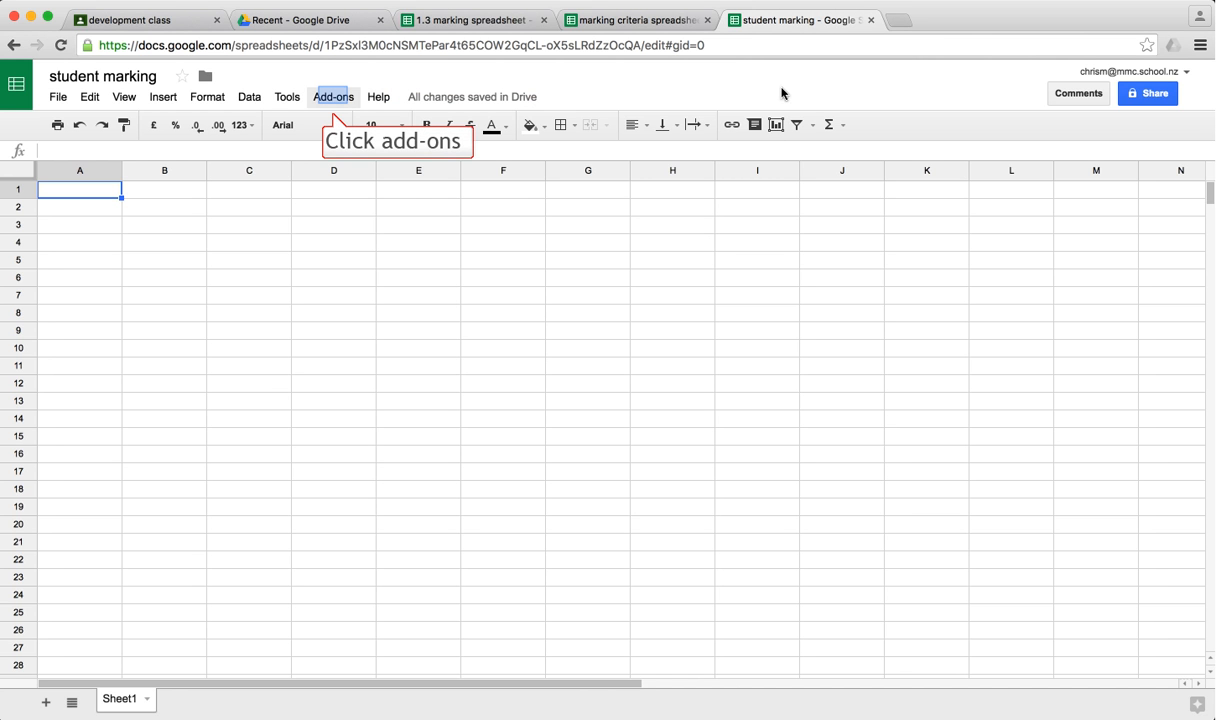
# Find the Doctopus add-on by searching for "docopus", install it and allow its requested permissions
pyautogui.click(332, 97)
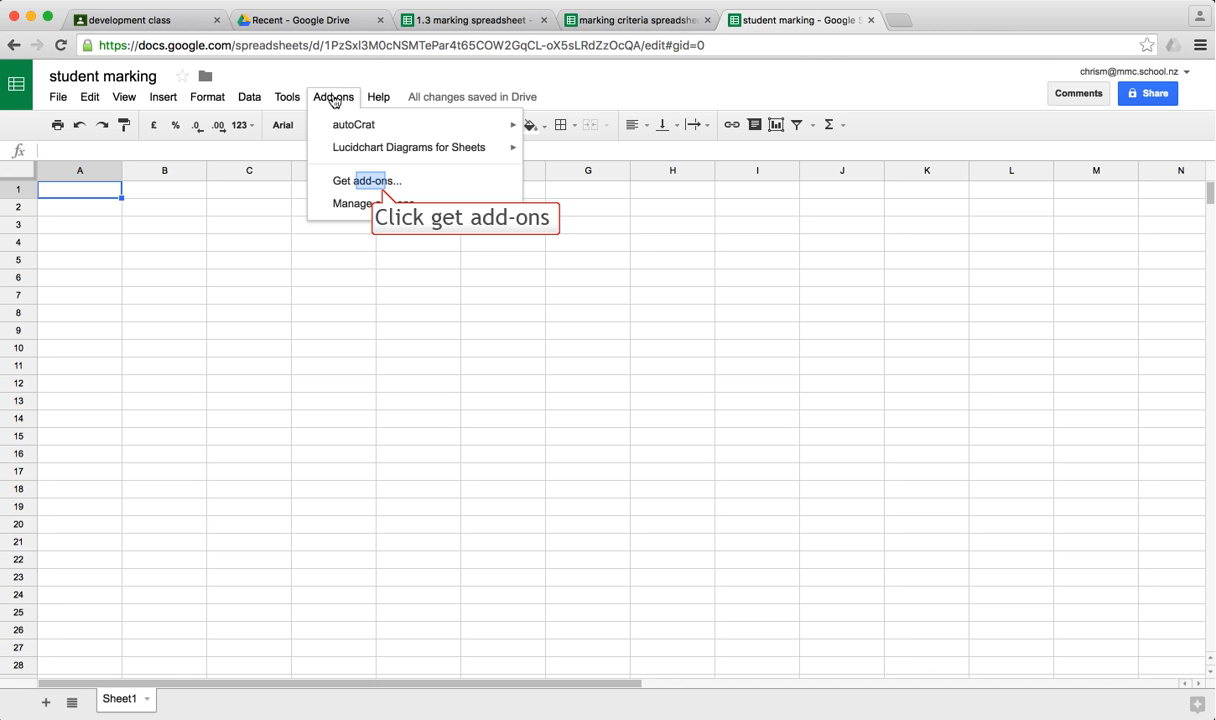
pyautogui.click(370, 183)
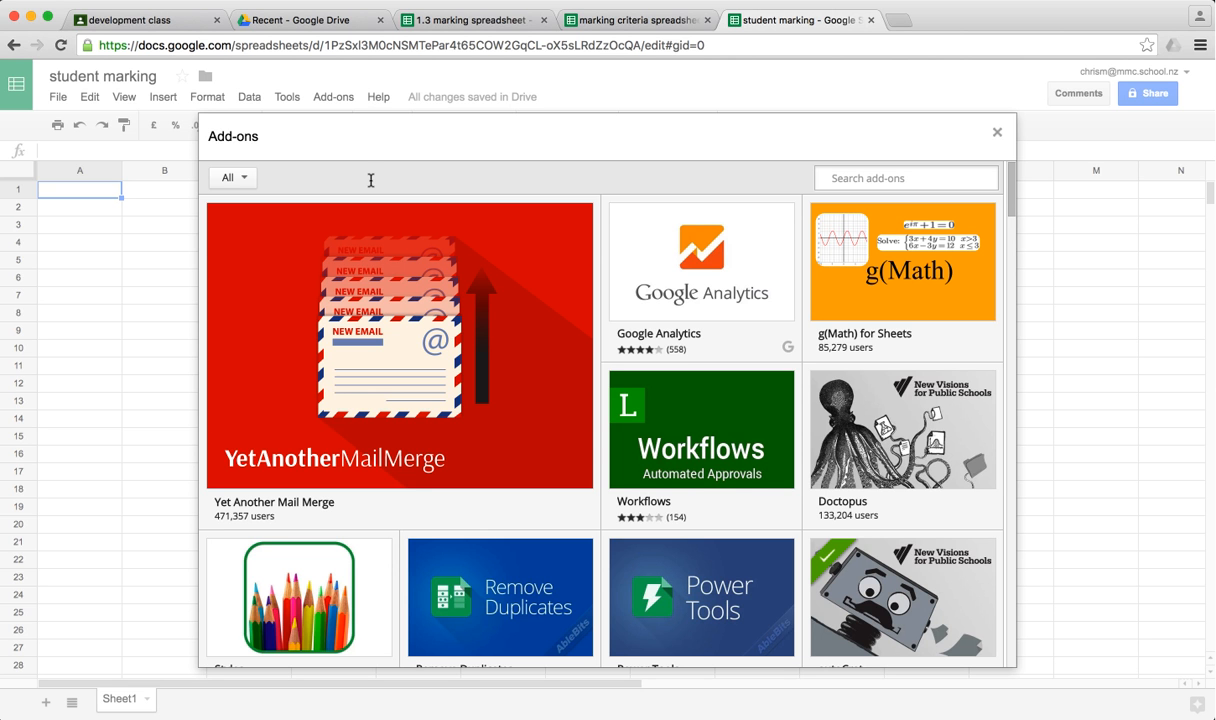
pyautogui.write('docopus')
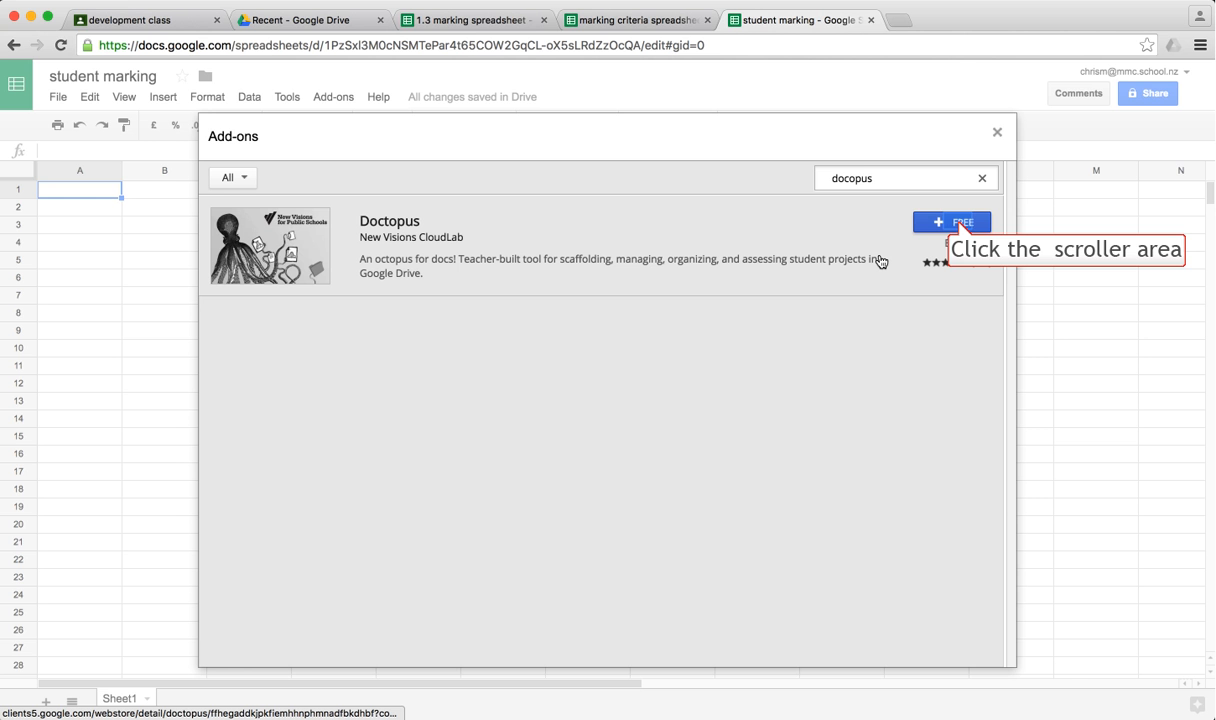
pyautogui.click(958, 222)
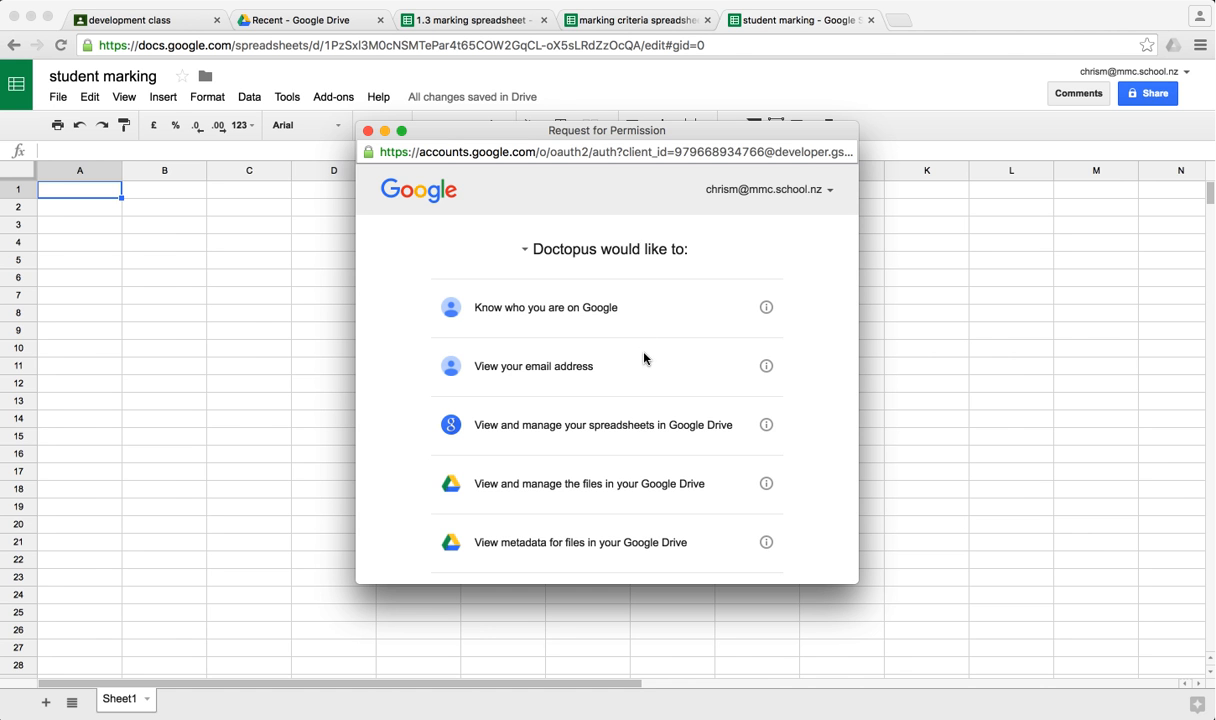
pyautogui.scroll(-10, 644, 358)
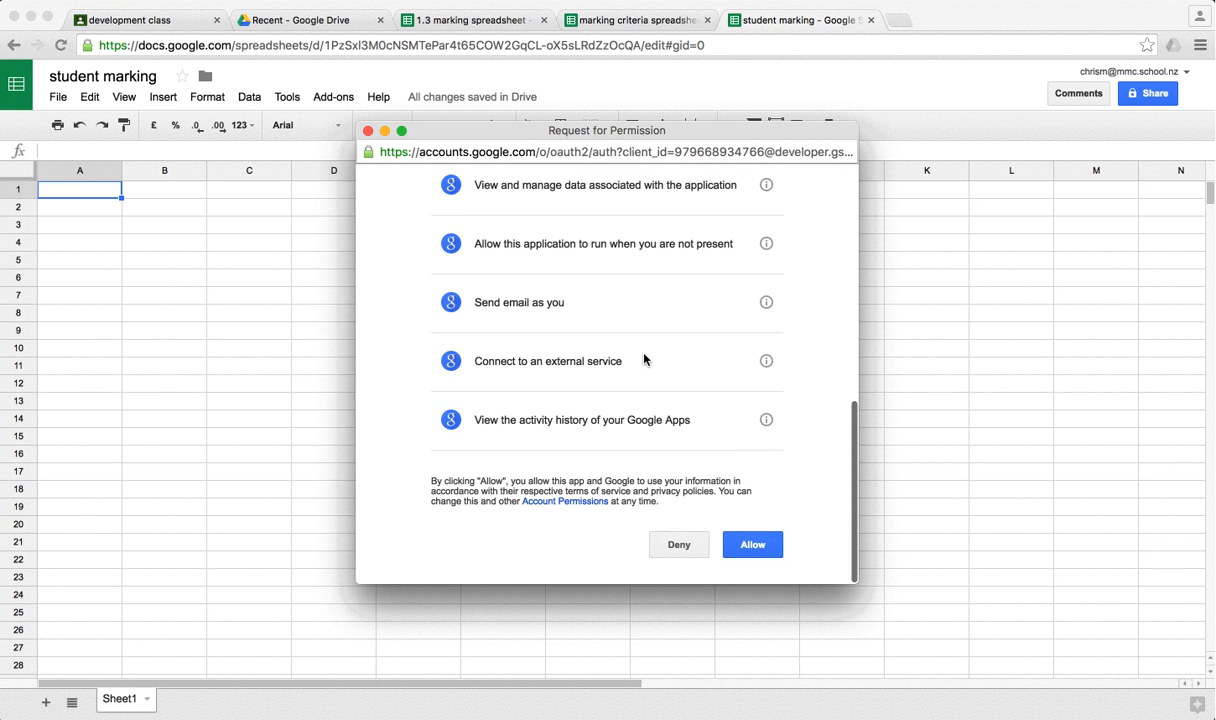
pyautogui.click(757, 543)
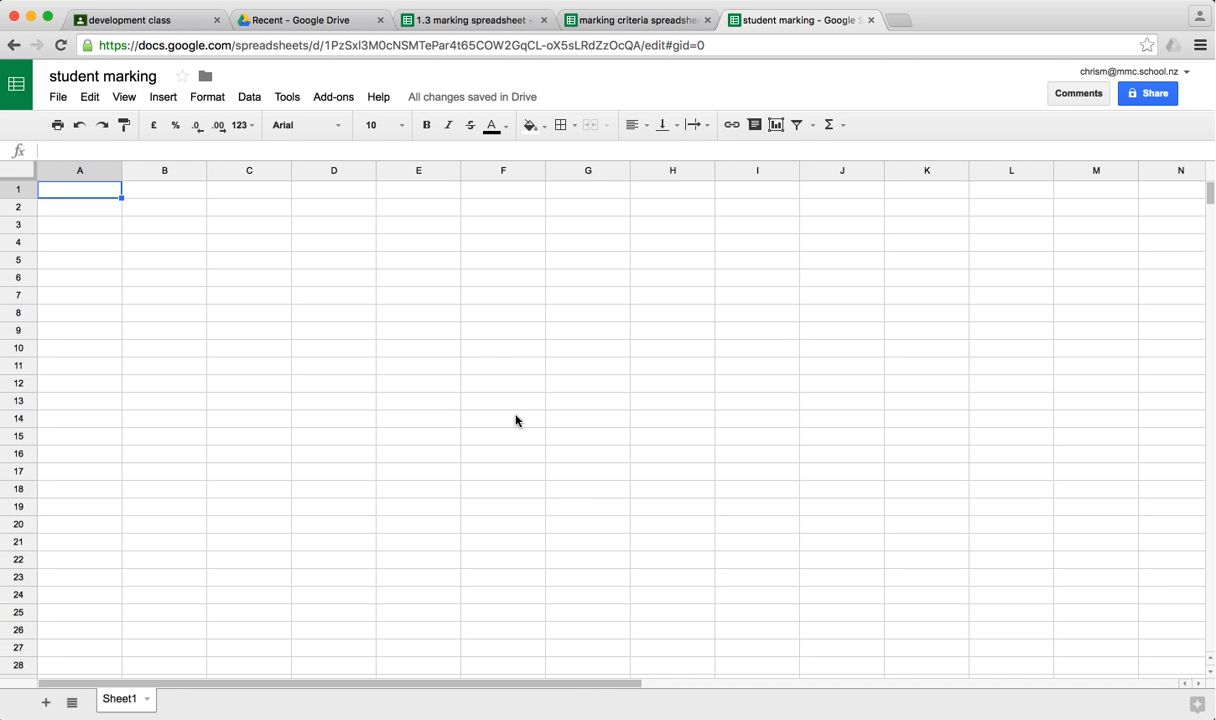
# Launch Doctopus in the mode that ingests a Google Classroom assignment, and ingest "#002 student worksheet" from the development class
pyautogui.click(336, 100)
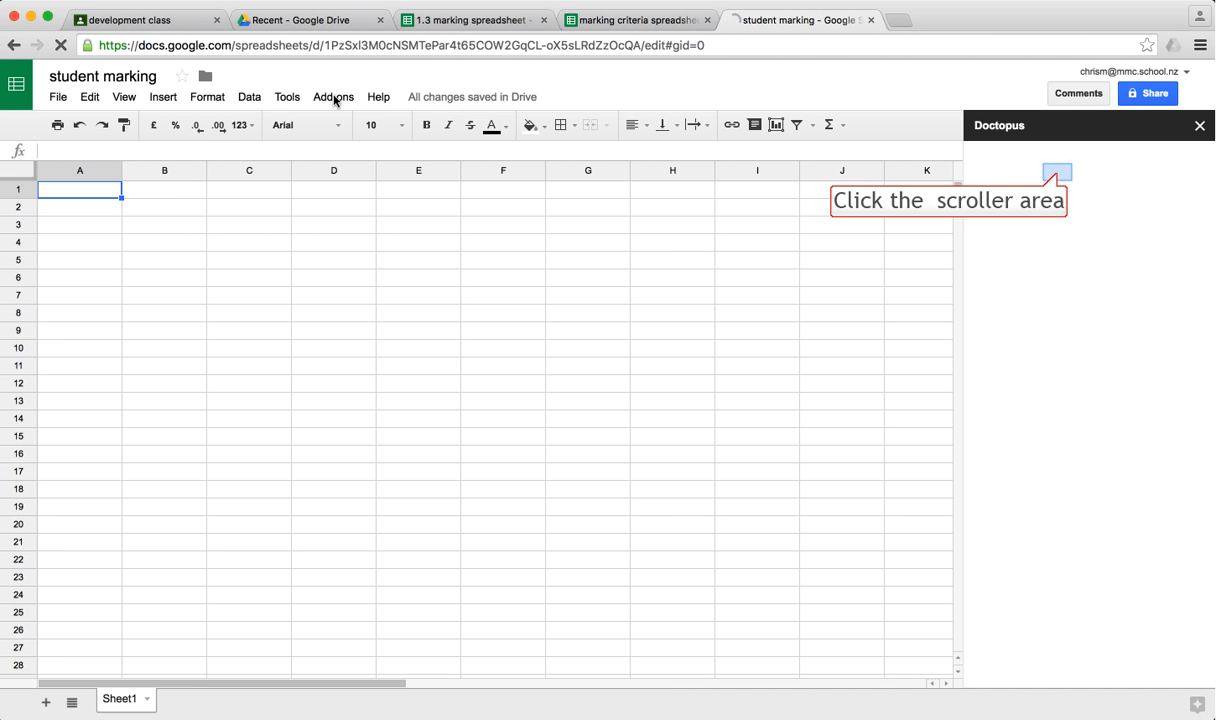
pyautogui.click(1059, 178)
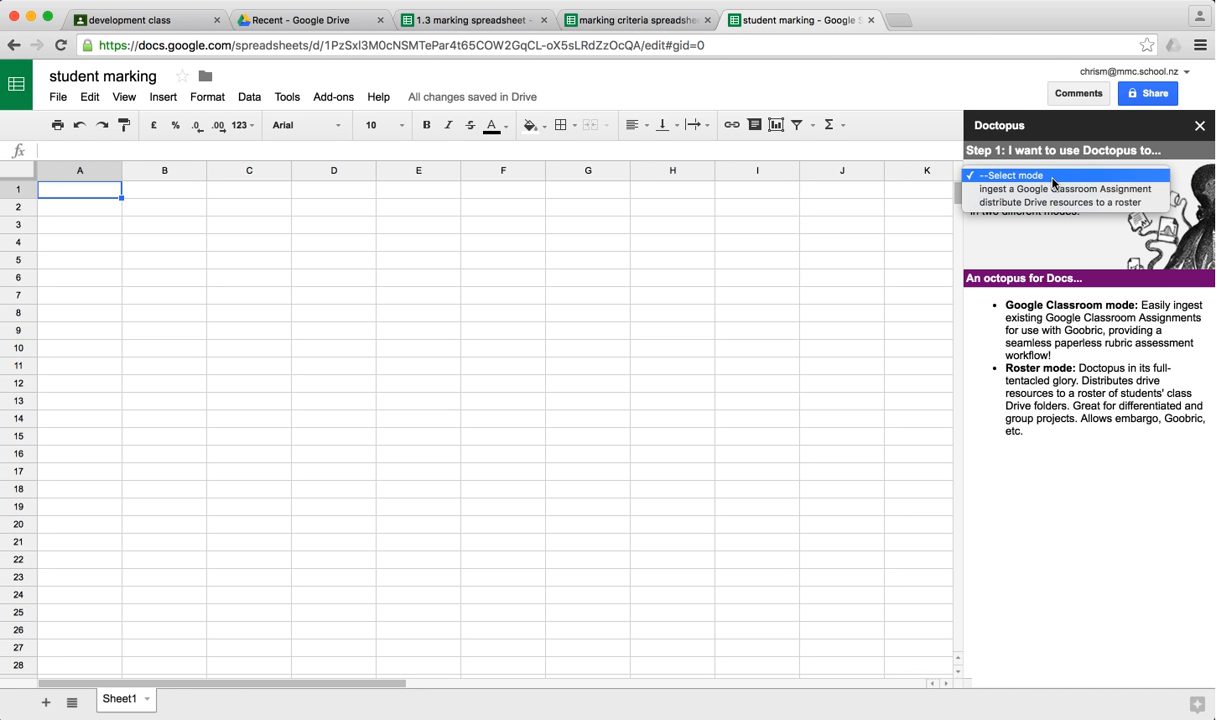
pyautogui.click(1054, 191)
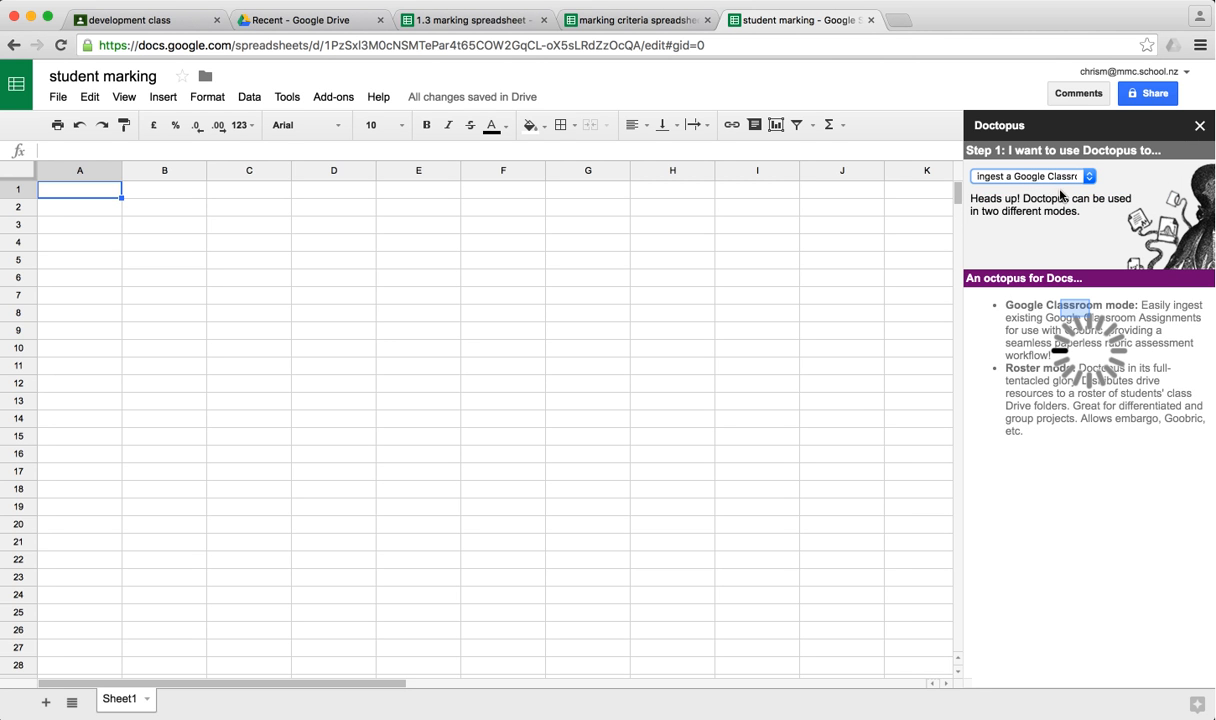
pyautogui.click(1075, 312)
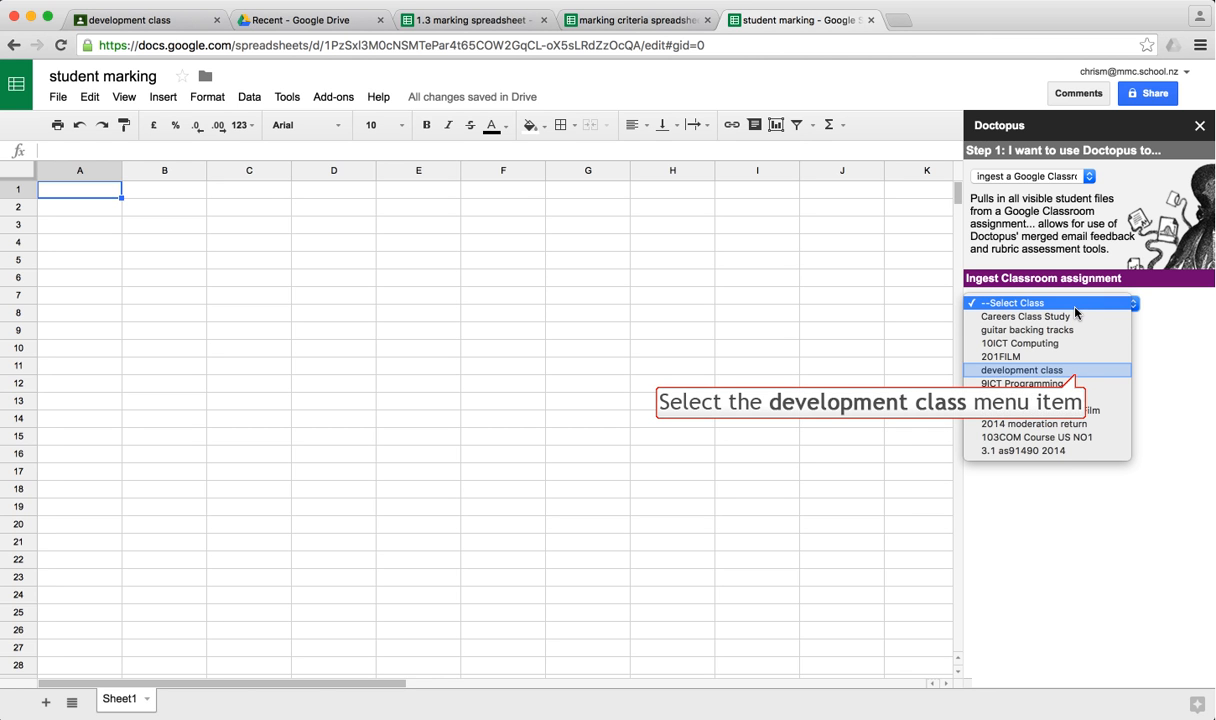
pyautogui.click(1076, 372)
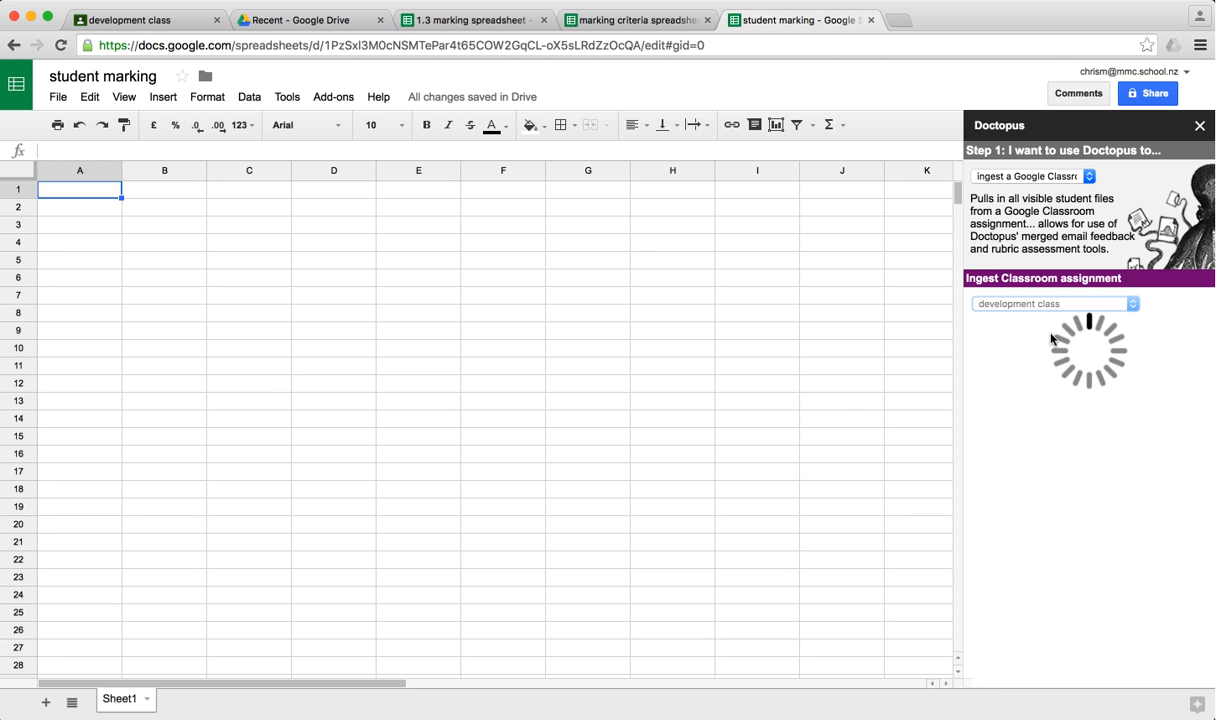
pyautogui.click(1050, 330)
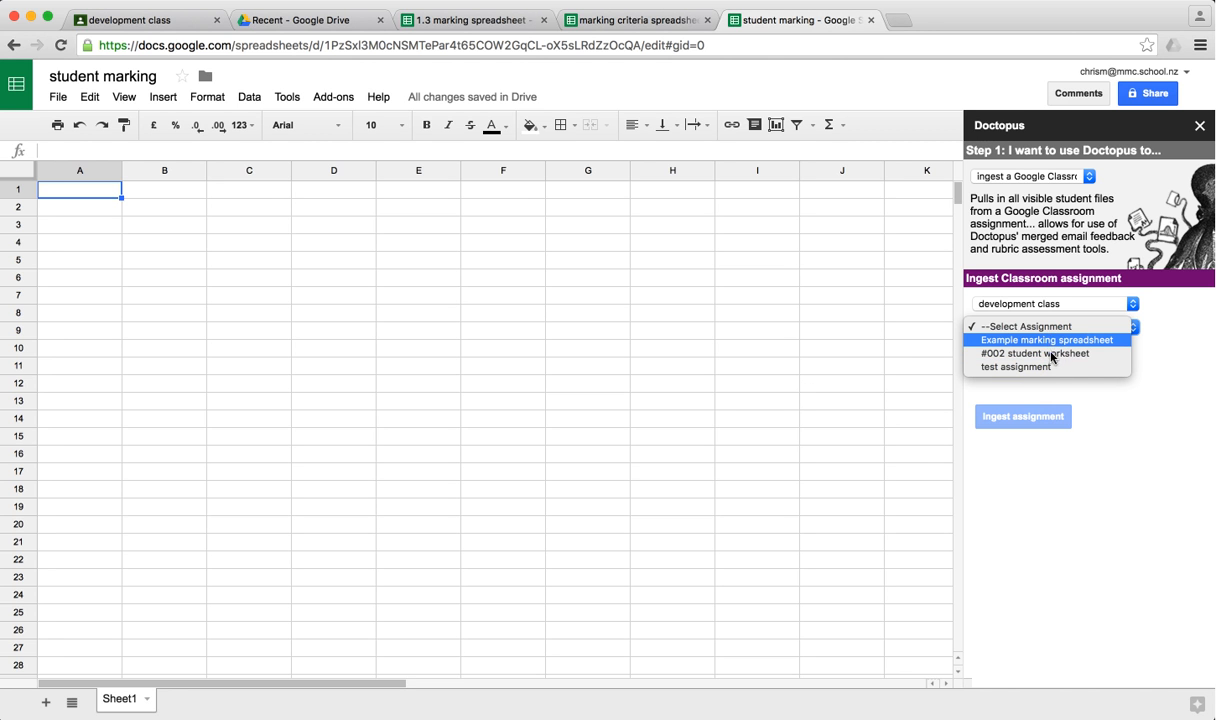
pyautogui.click(1051, 355)
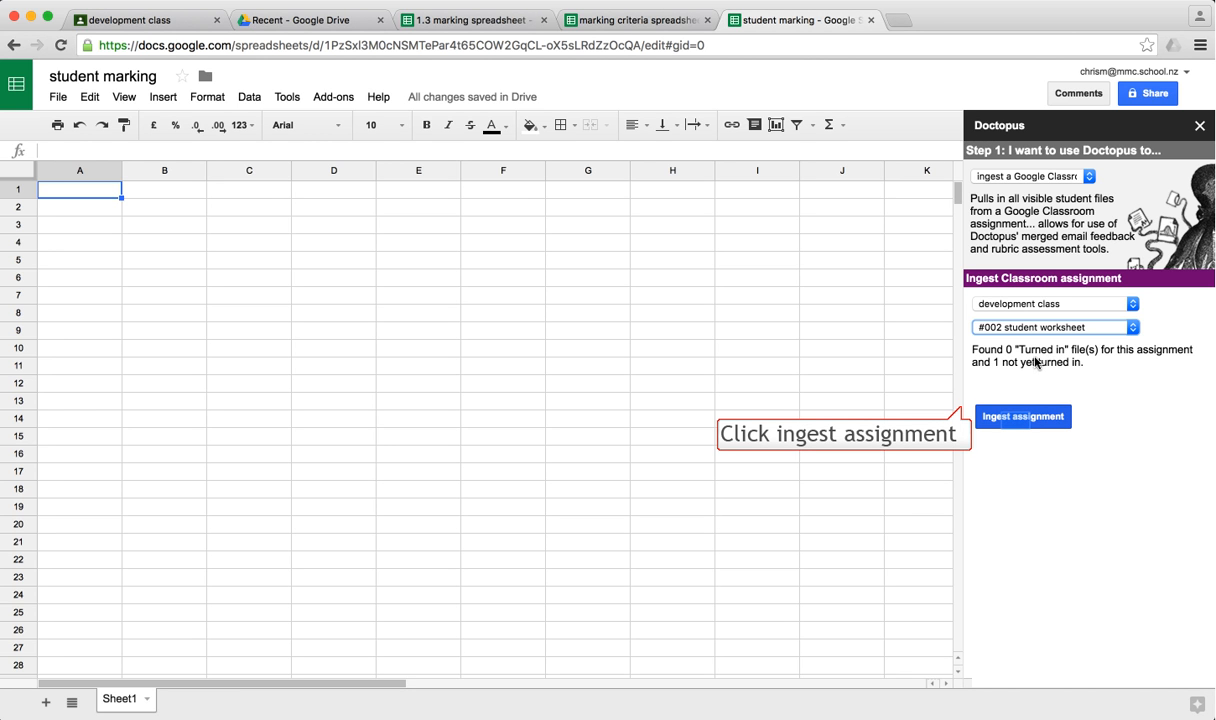
pyautogui.click(1016, 422)
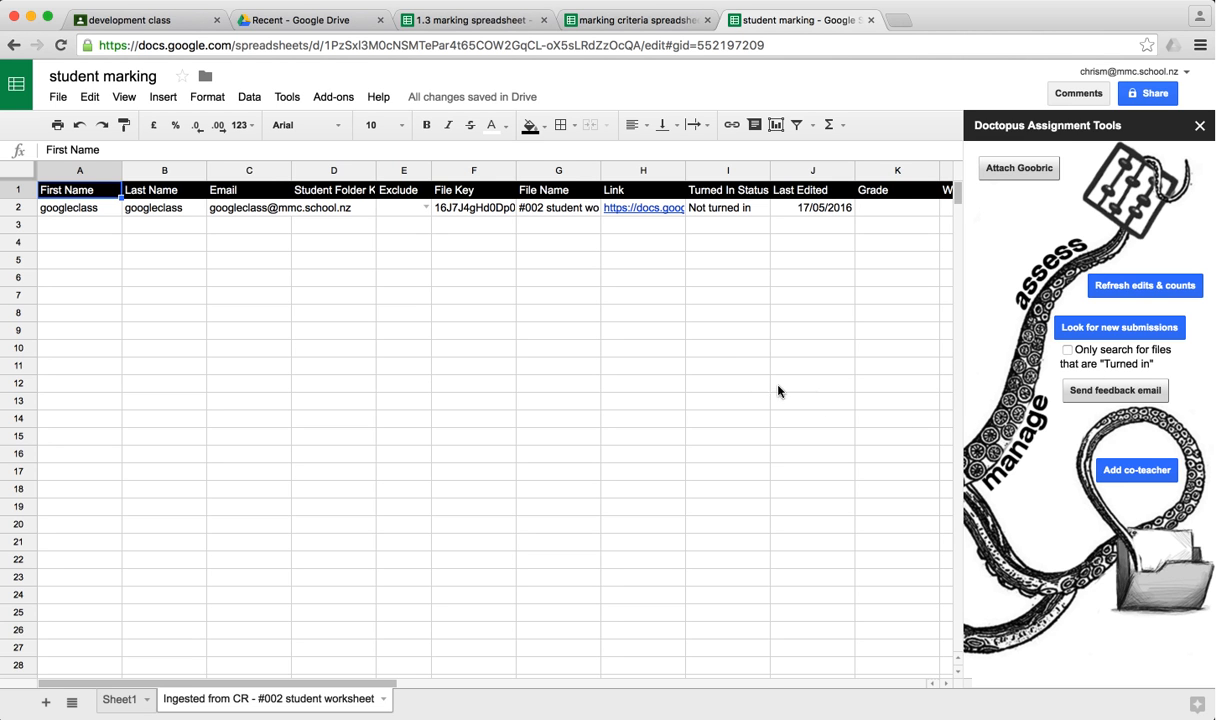
# Open the student's work through its document link in the ingested sheet, skim the document and close it again
pyautogui.moveTo(646, 212)
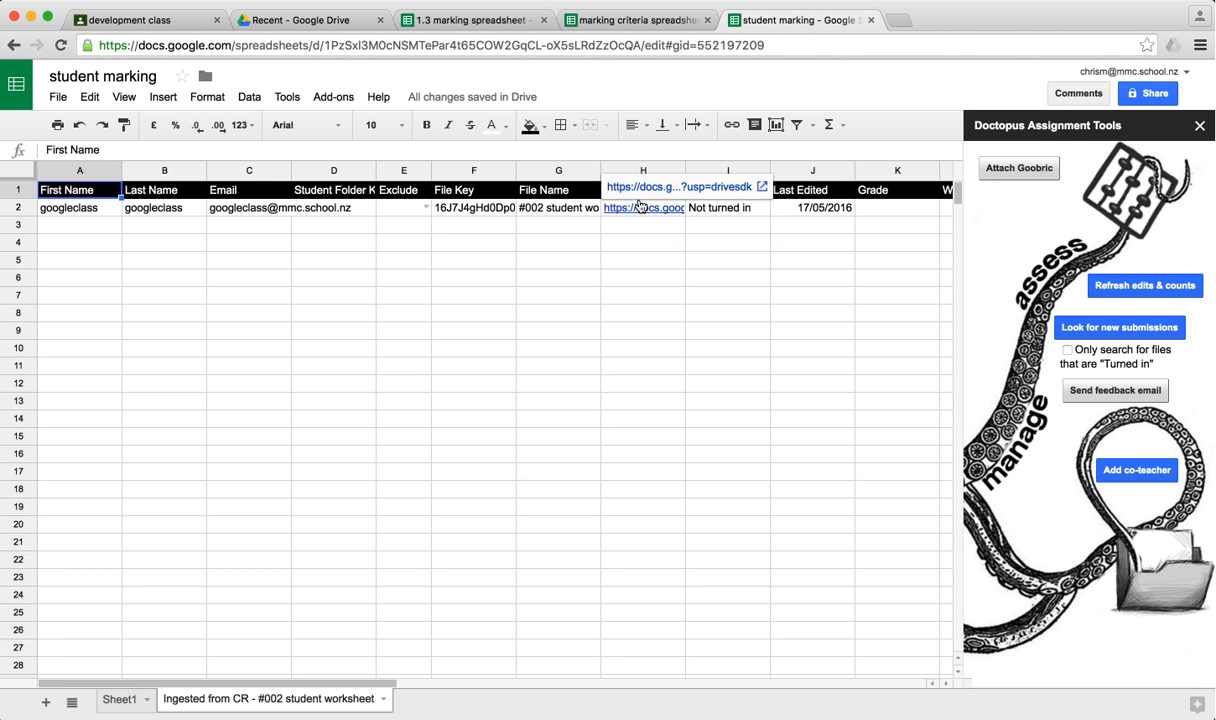
pyautogui.click(640, 189)
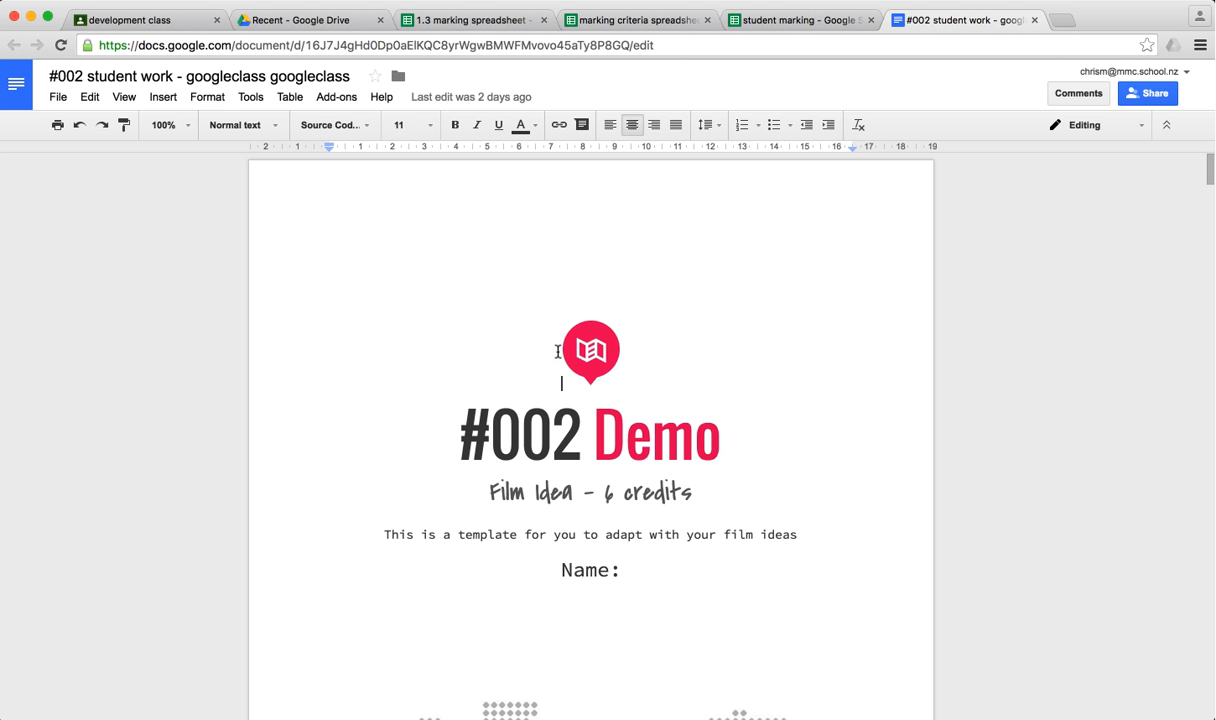
pyautogui.scroll(-5, 555, 420)
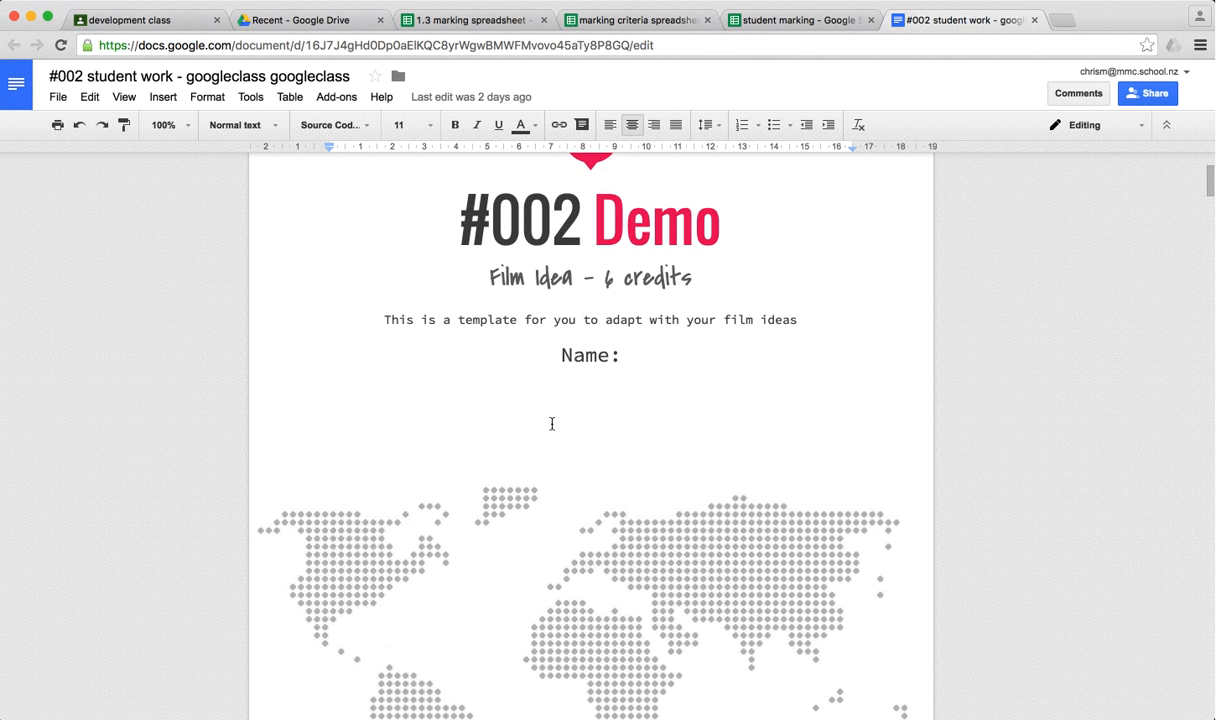
pyautogui.scroll(5, 551, 424)
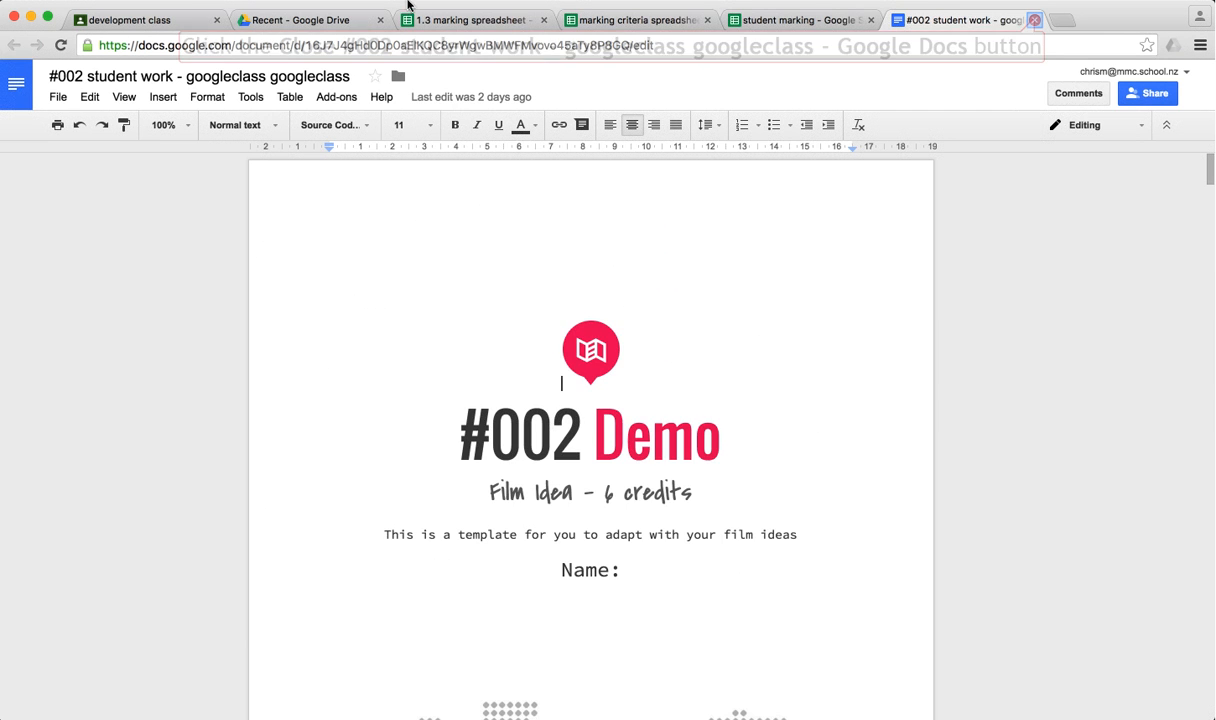
pyautogui.click(1034, 20)
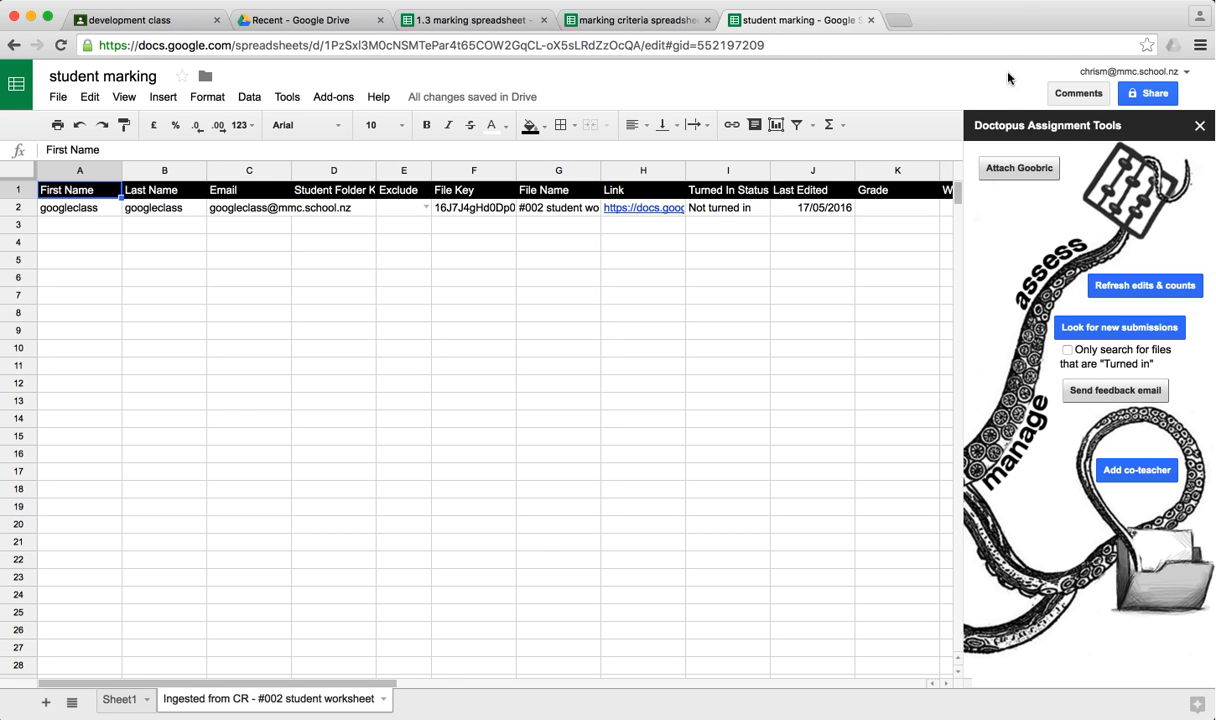
# Attach the marking criteria spreadsheet from My Drive as the Goobric rubric, with self/peer assessment disallowed
pyautogui.click(1005, 172)
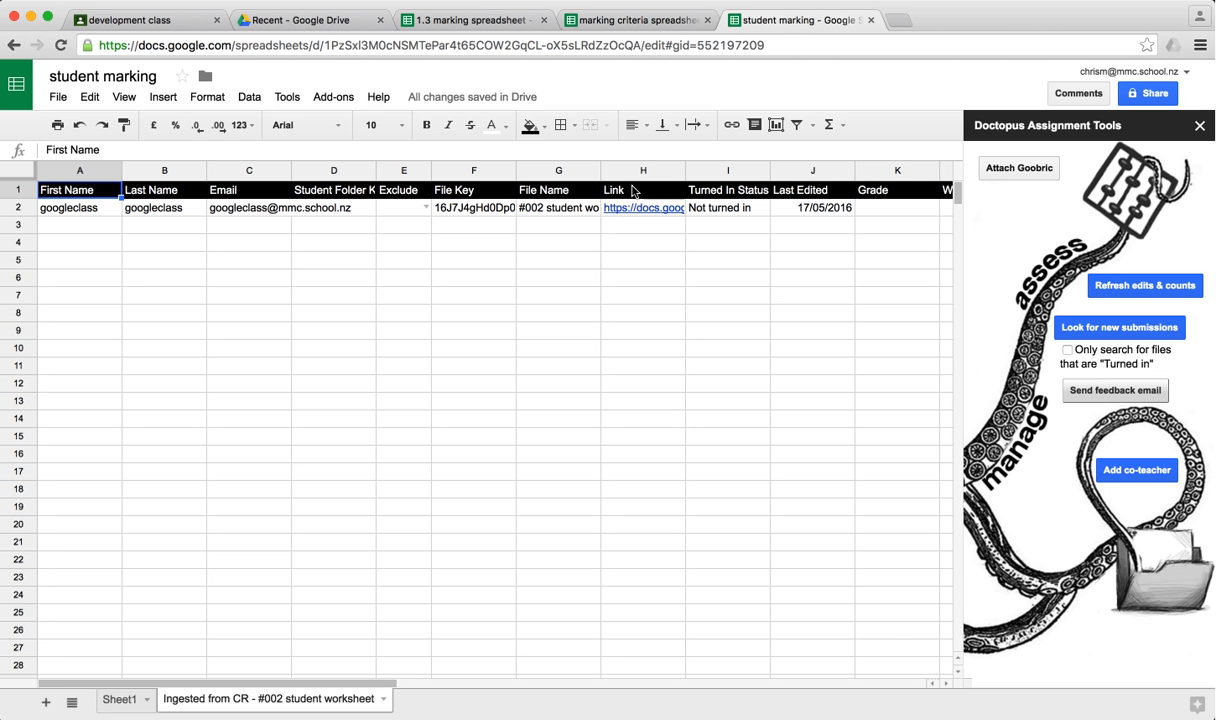
pyautogui.click(500, 242)
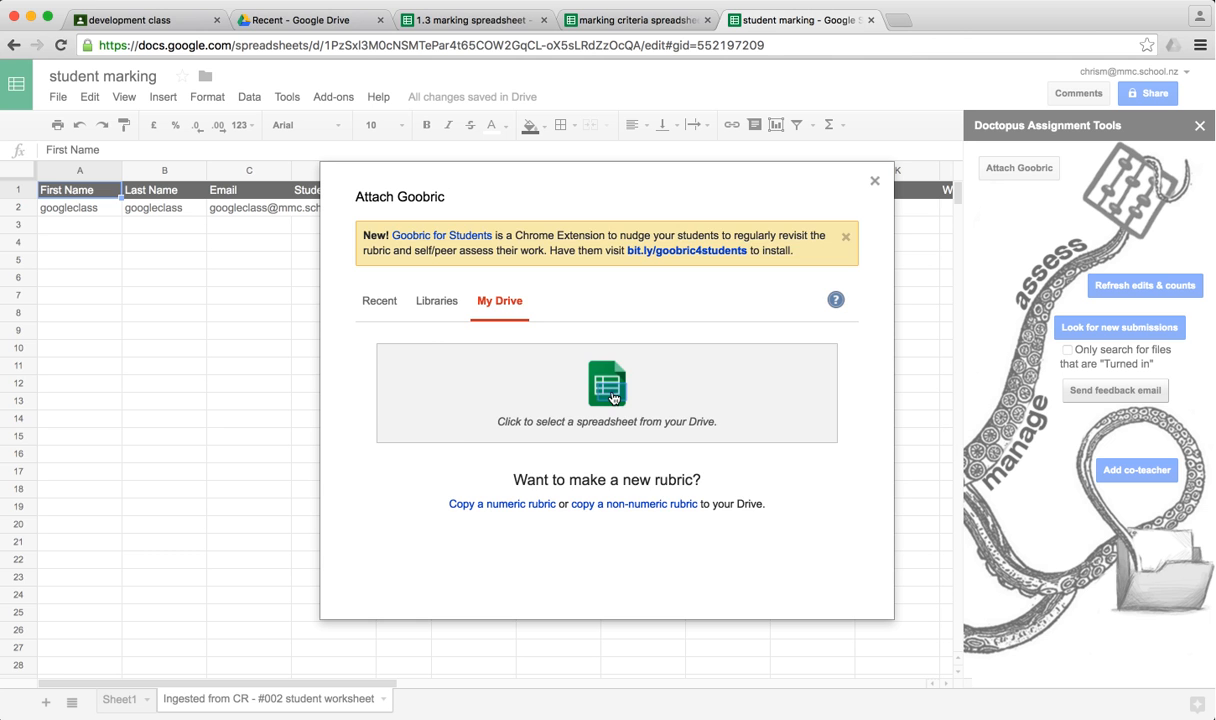
pyautogui.click(613, 397)
pyautogui.click(613, 385)
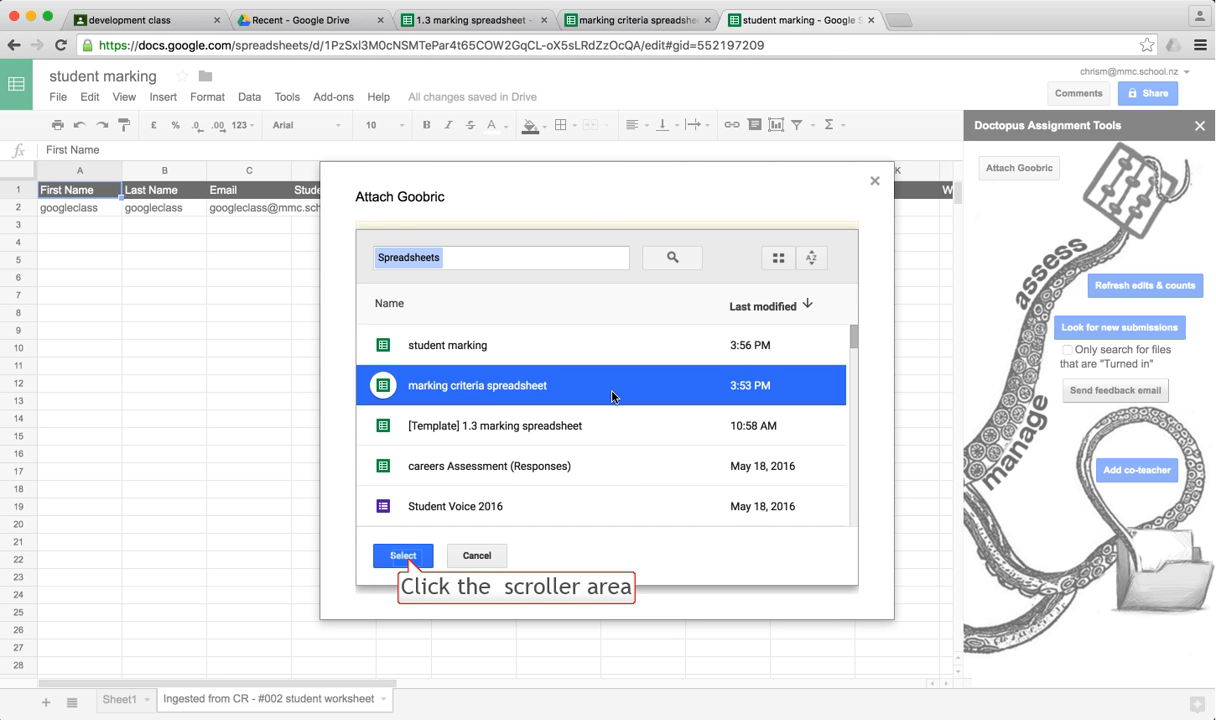
pyautogui.click(405, 556)
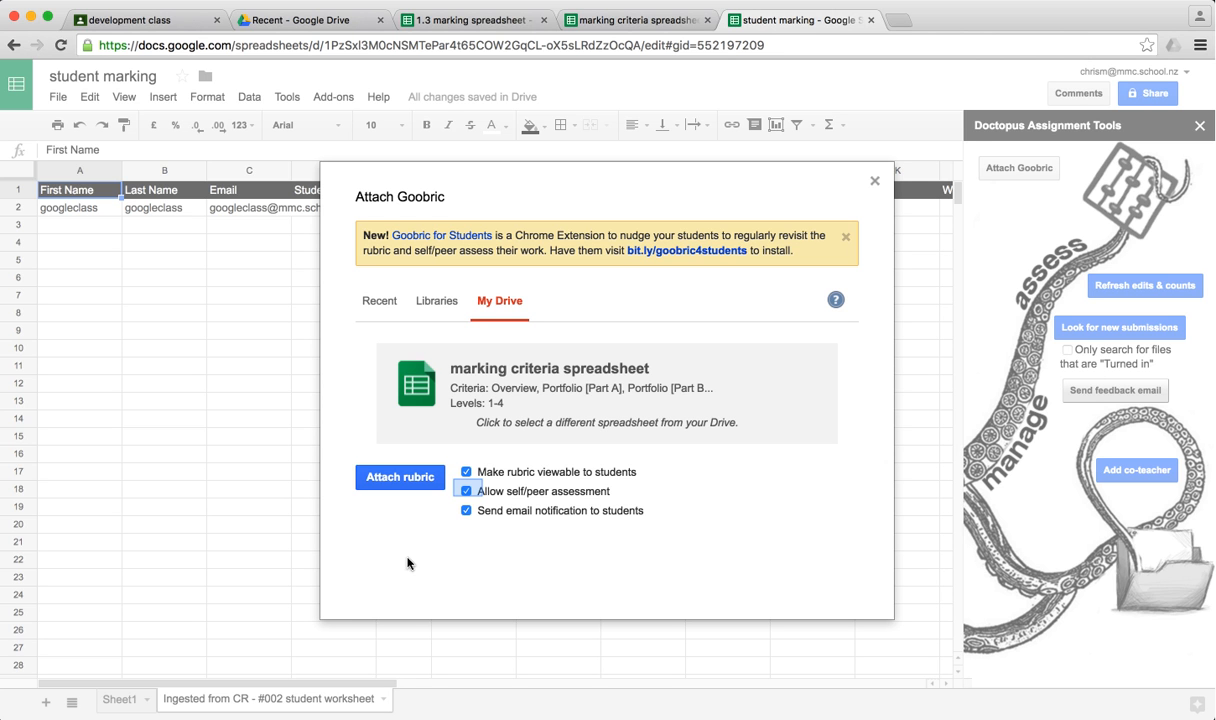
pyautogui.click(467, 491)
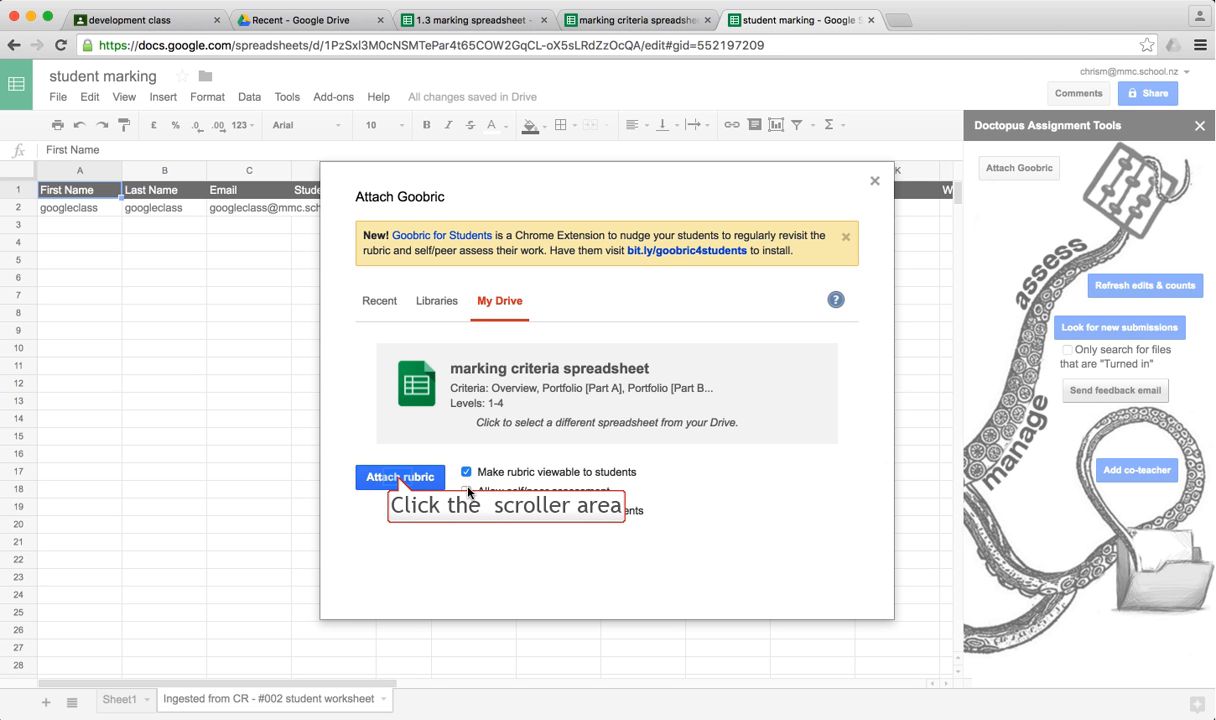
pyautogui.click(398, 478)
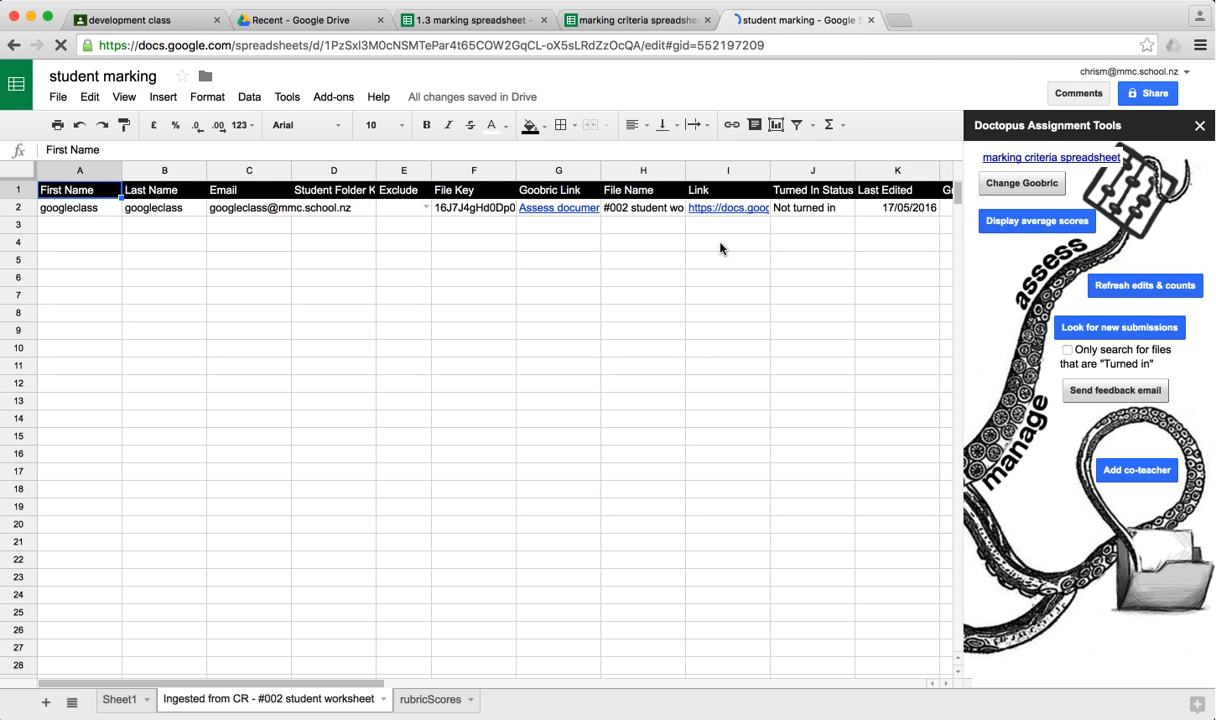
# Open the student's document for assessment from its Goobric link and look through the Overview and Portfolio Part A, B and C criteria
pyautogui.moveTo(723, 213)
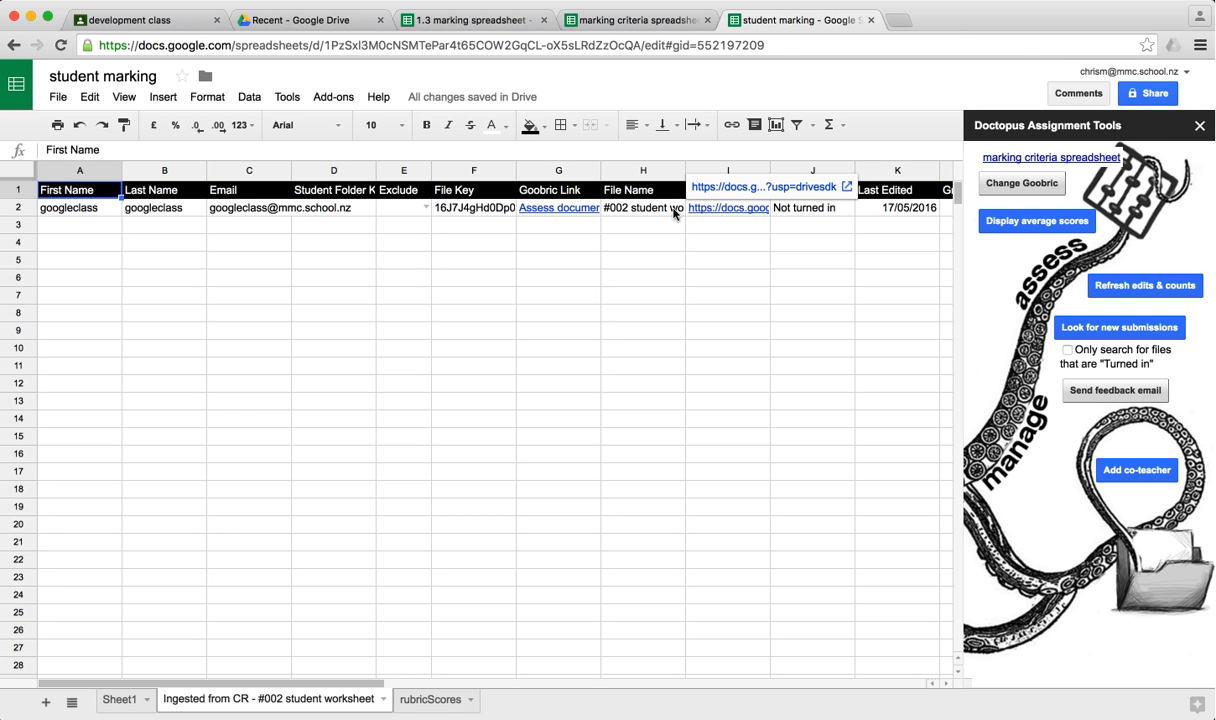
pyautogui.moveTo(574, 213)
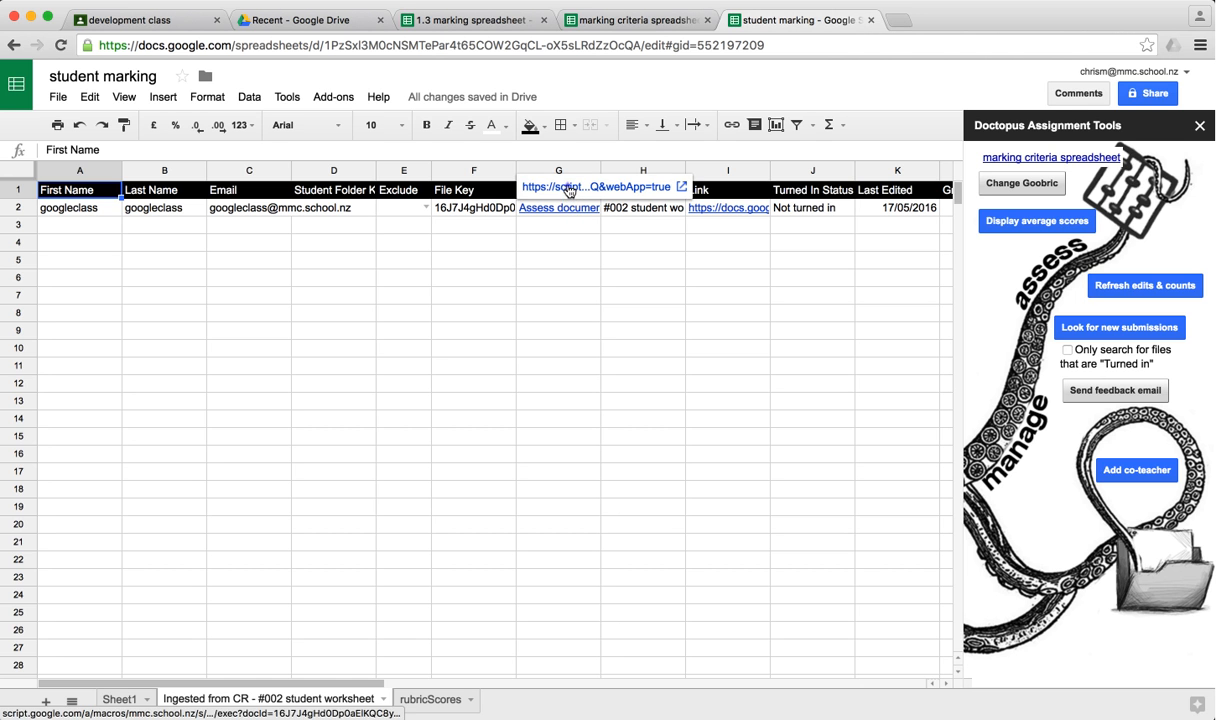
pyautogui.click(568, 191)
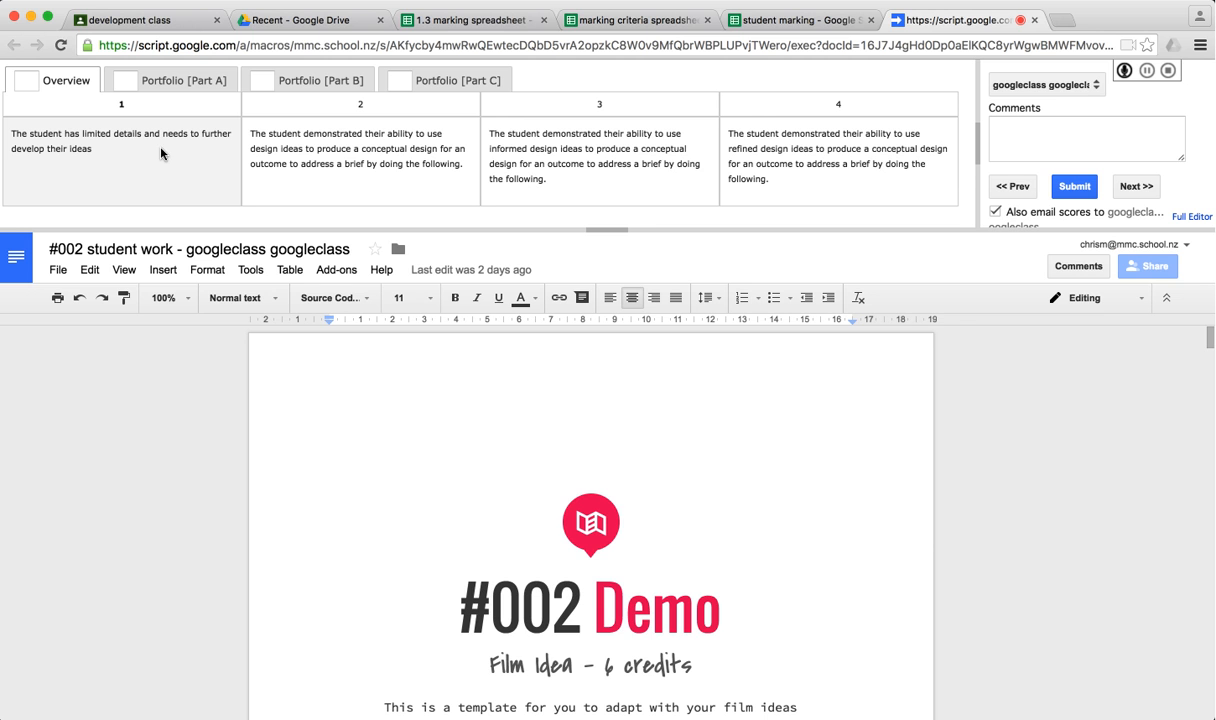
pyautogui.click(631, 162)
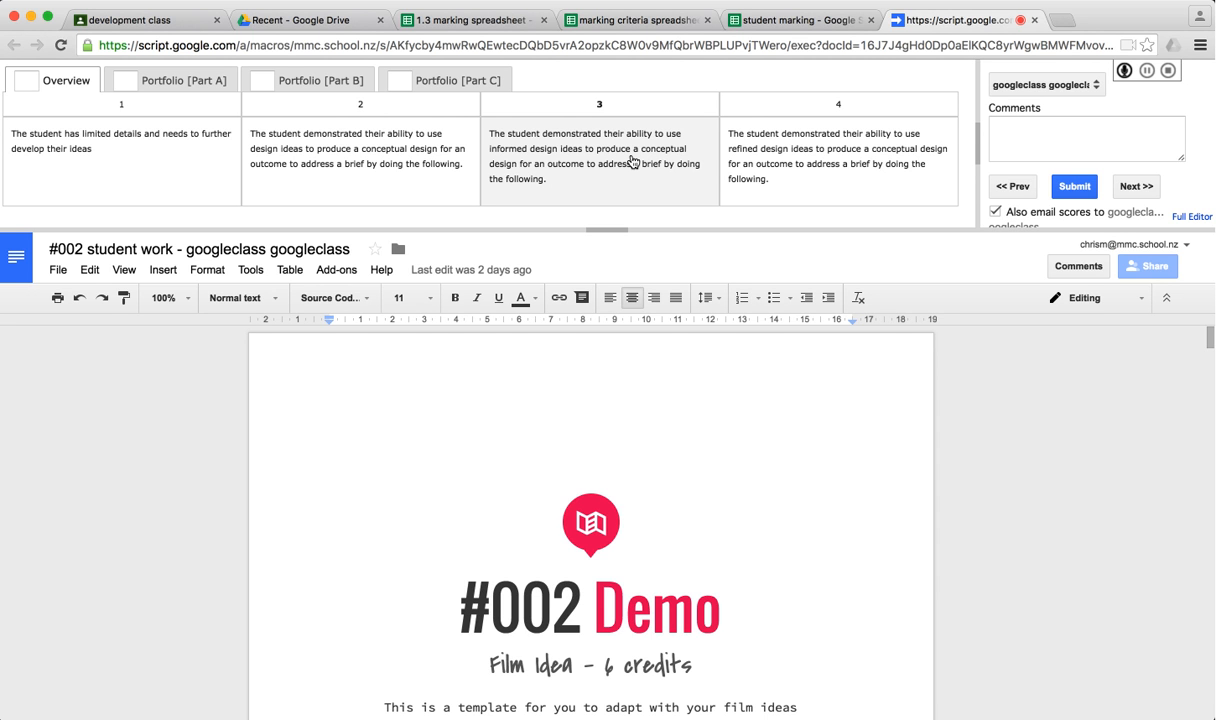
pyautogui.click(184, 83)
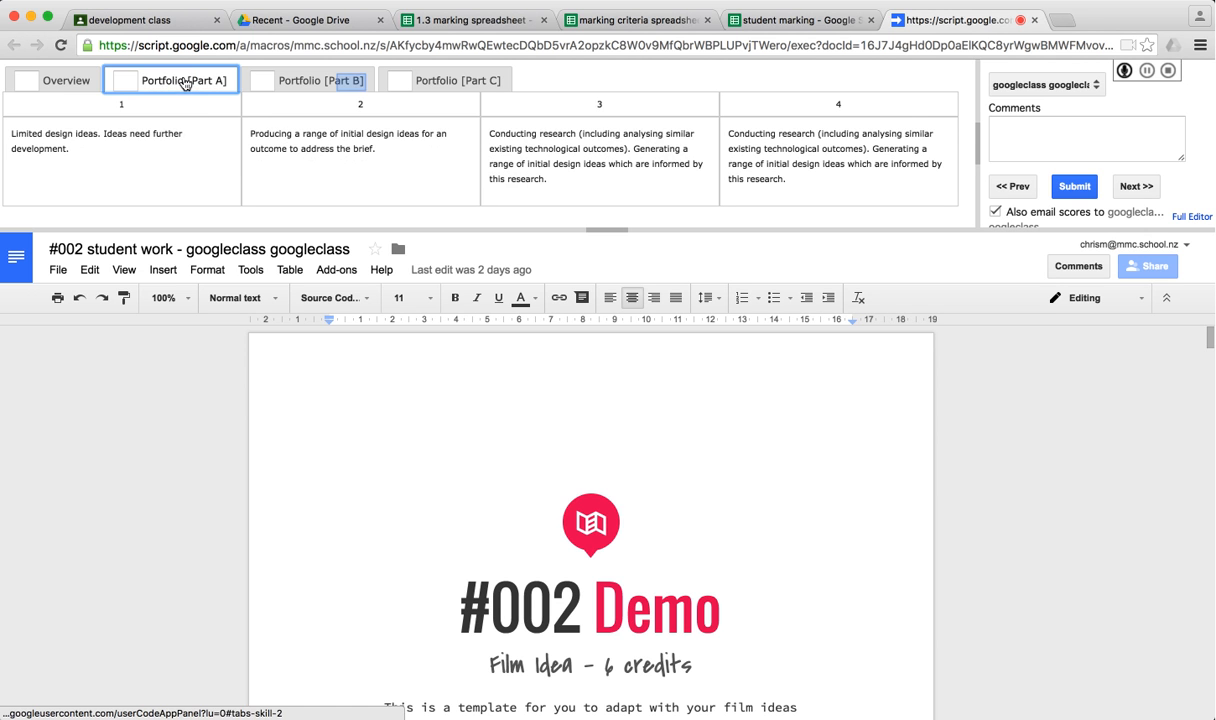
pyautogui.click(348, 84)
pyautogui.click(462, 80)
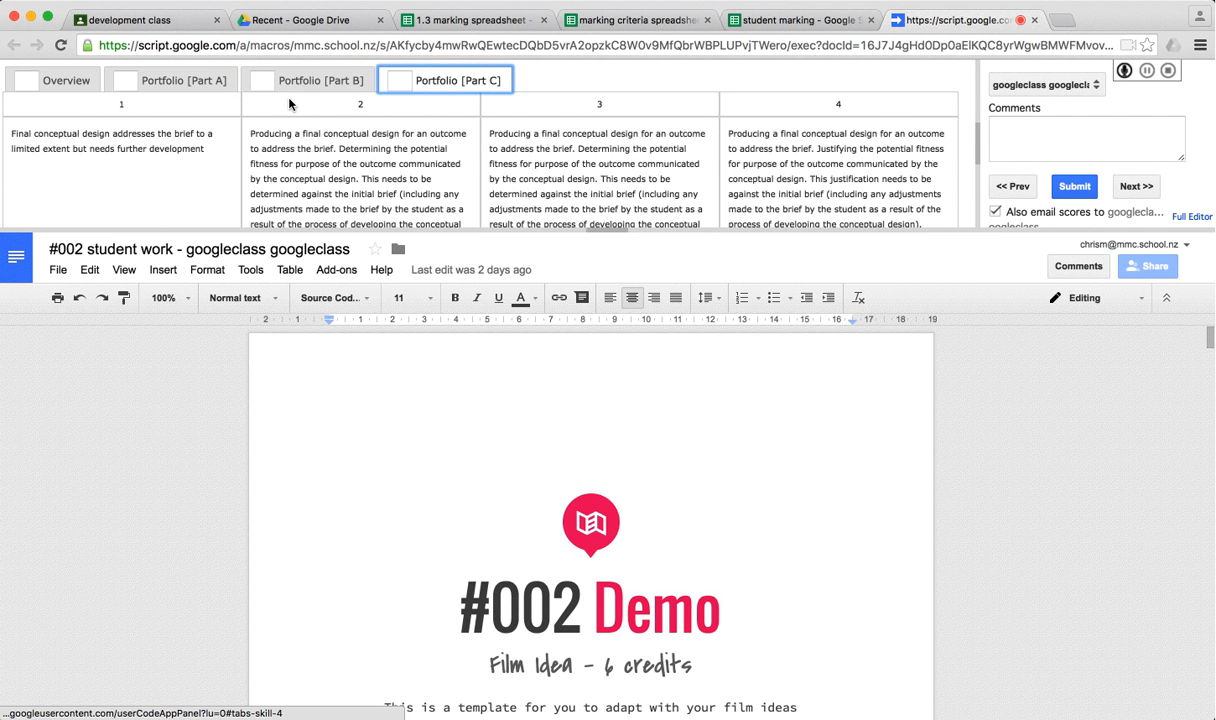
pyautogui.click(184, 81)
pyautogui.click(85, 88)
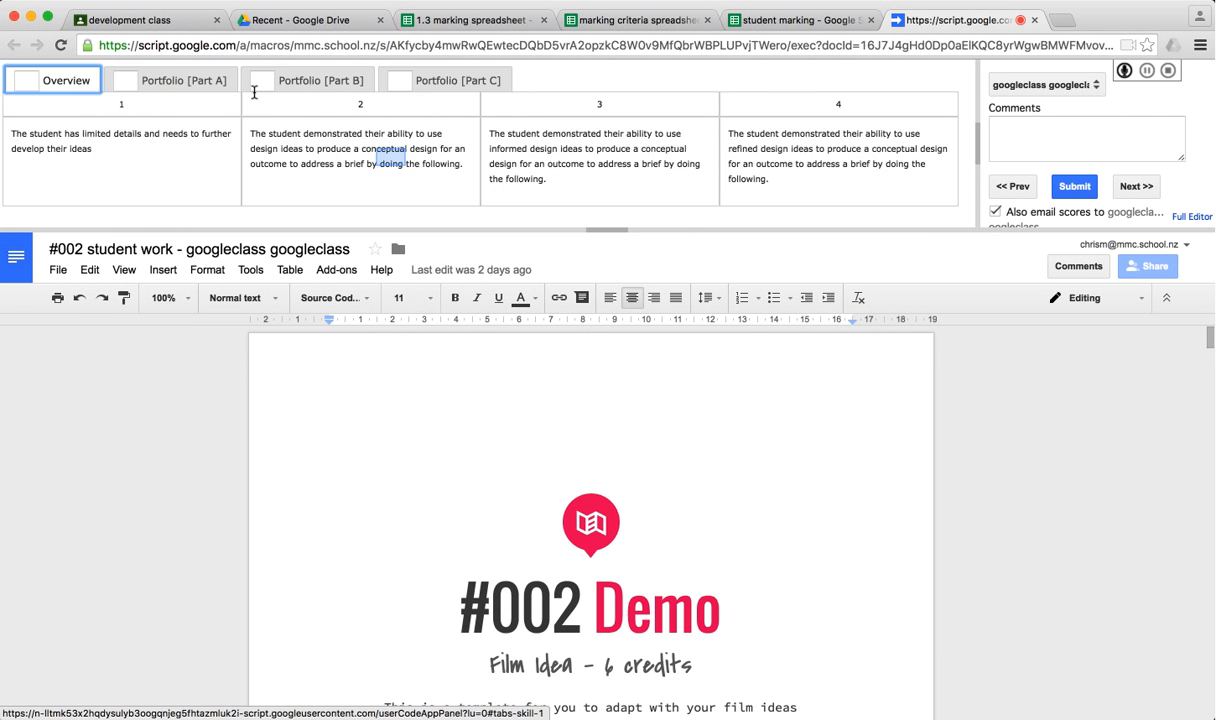
# Try level 4 for the Overview criterion, switch it to level 2 and refine the score to 2.2
pyautogui.click(390, 157)
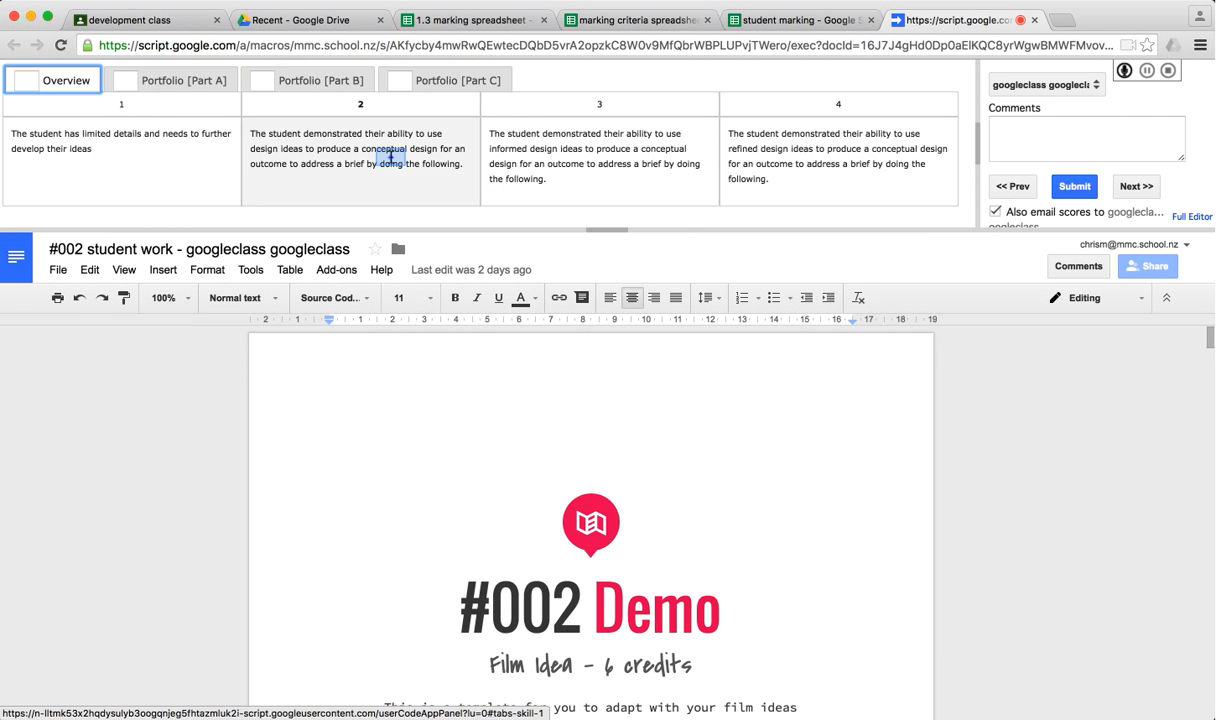
pyautogui.click(620, 165)
pyautogui.click(838, 145)
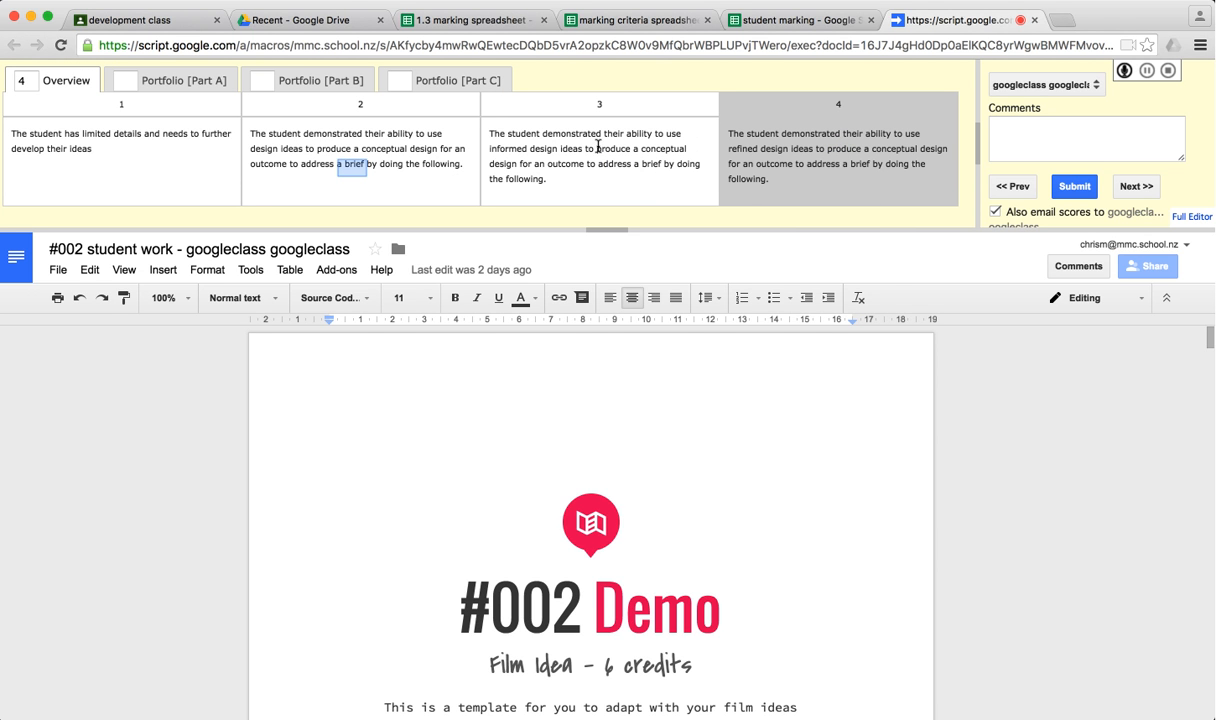
pyautogui.click(352, 168)
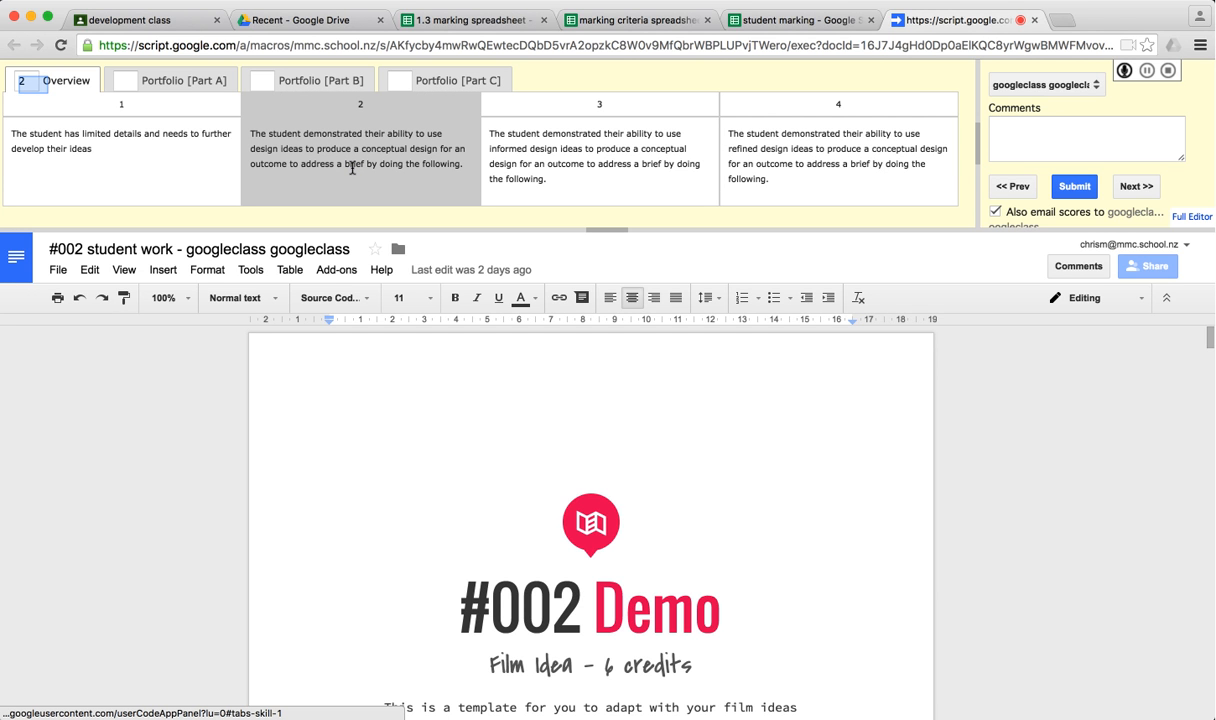
pyautogui.click(33, 85)
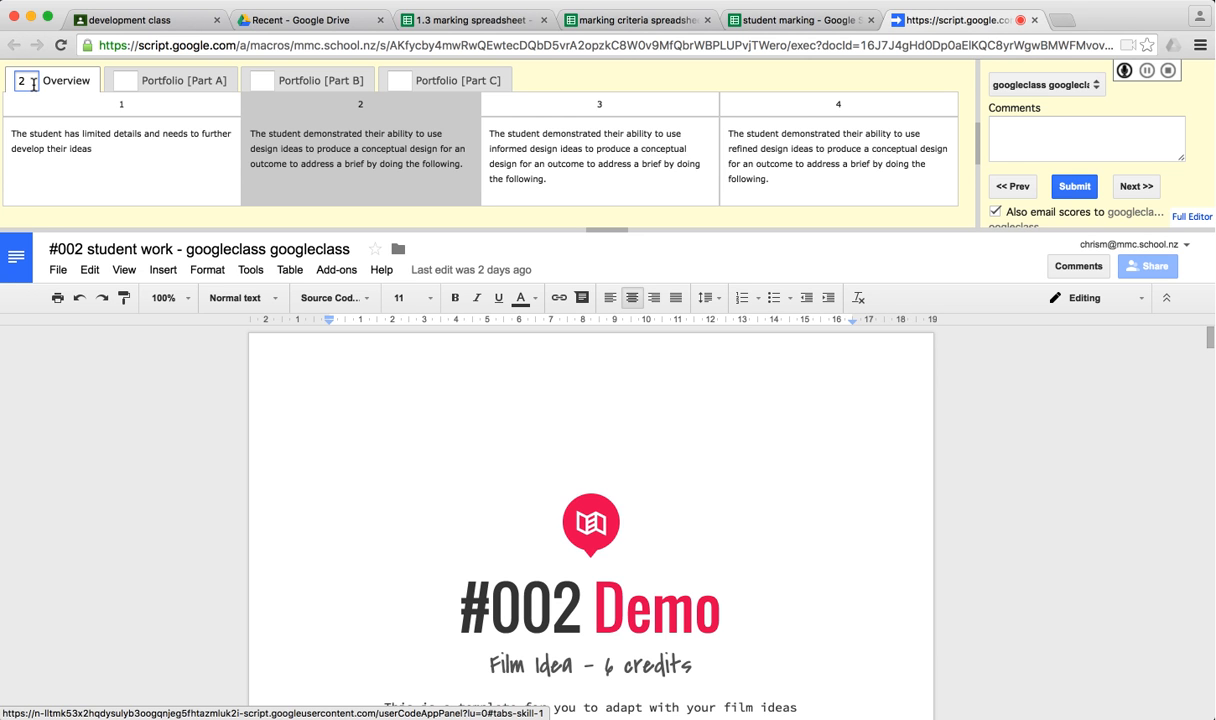
pyautogui.write('.2')
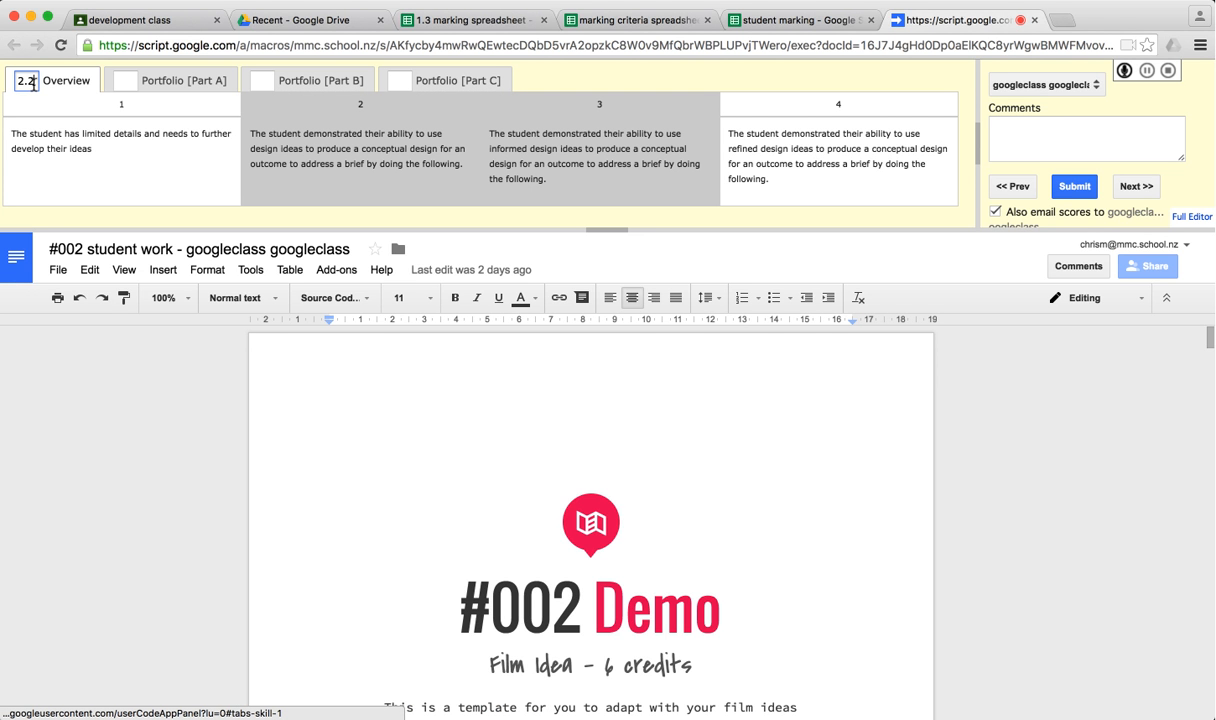